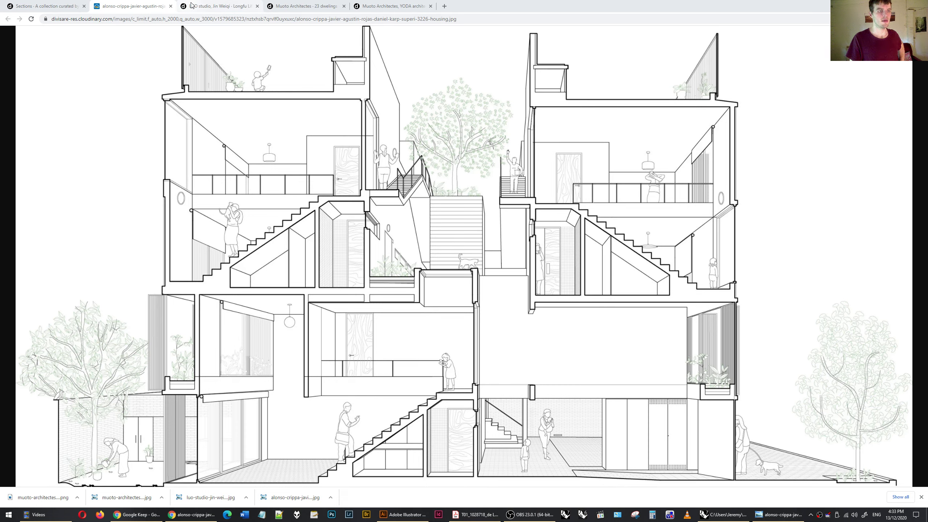
Compare the reference section drawings of the Longfu Life Experience Center, Muoto's 23 dwellings, the housing project and YODA, accepting the cookie notices
click(224, 8)
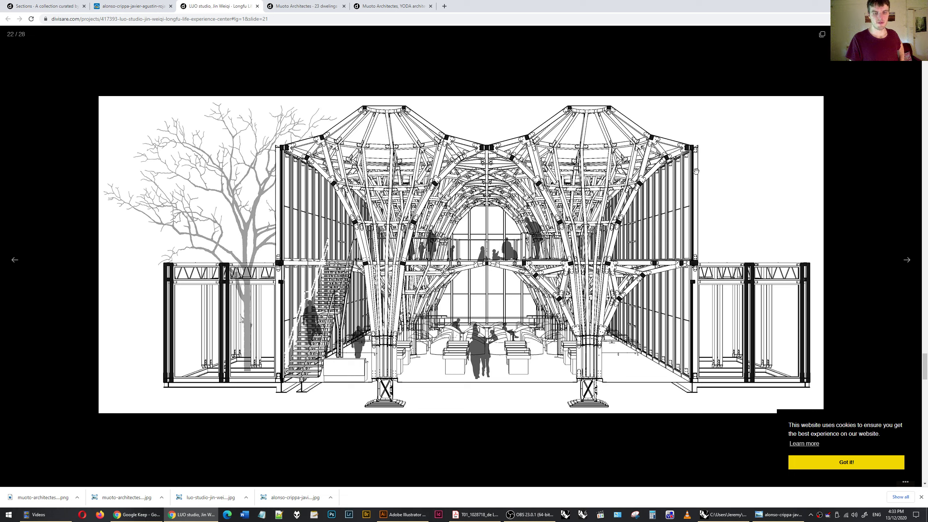
click(844, 465)
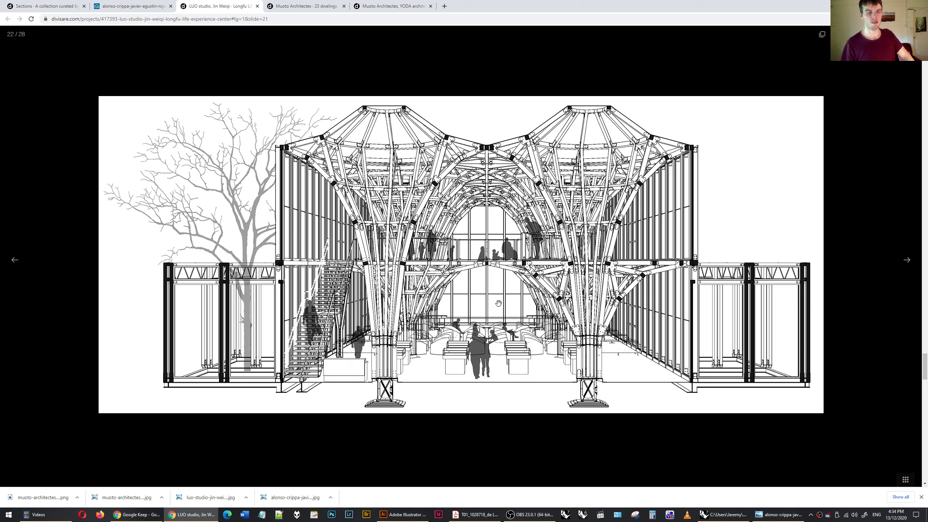
click(307, 7)
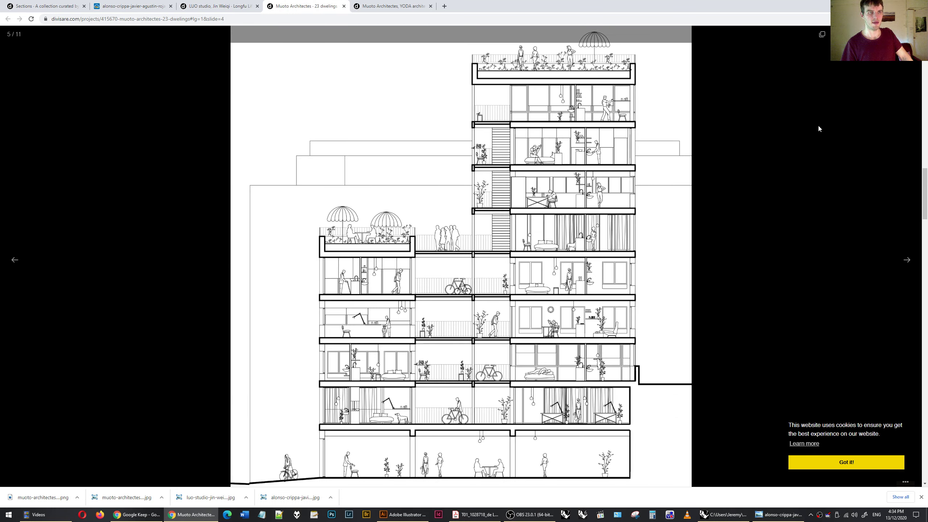
click(839, 463)
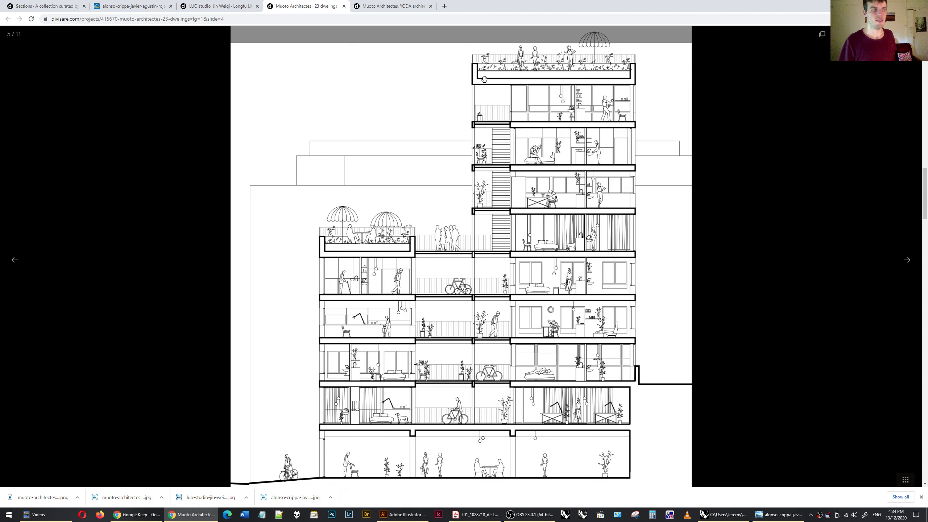
click(216, 6)
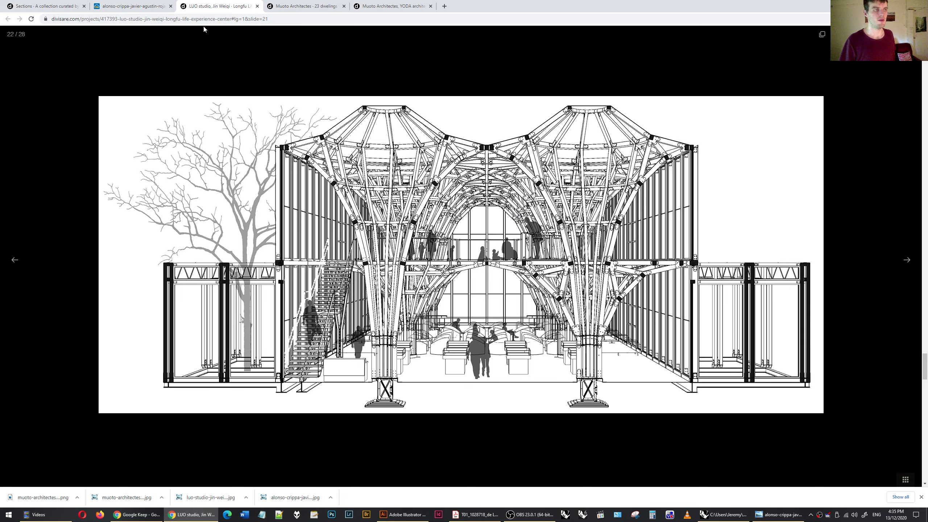
click(151, 7)
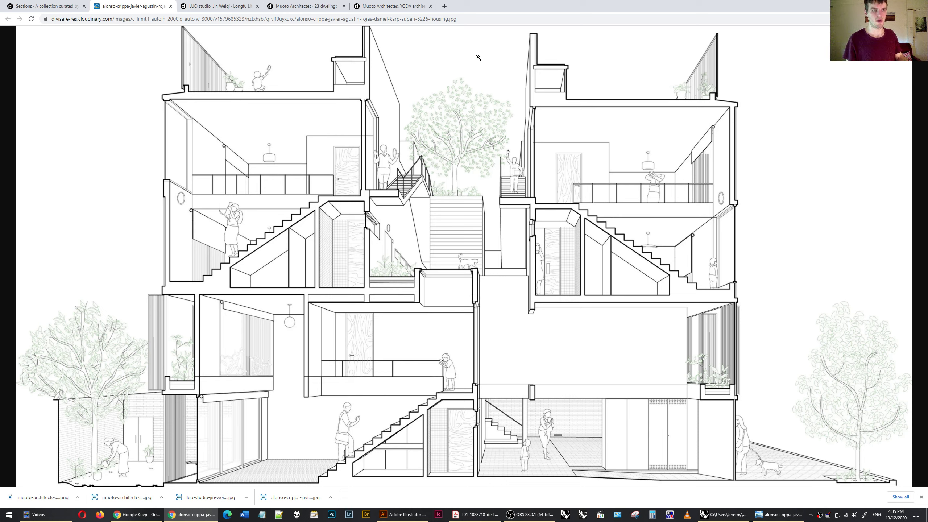
click(388, 10)
click(325, 4)
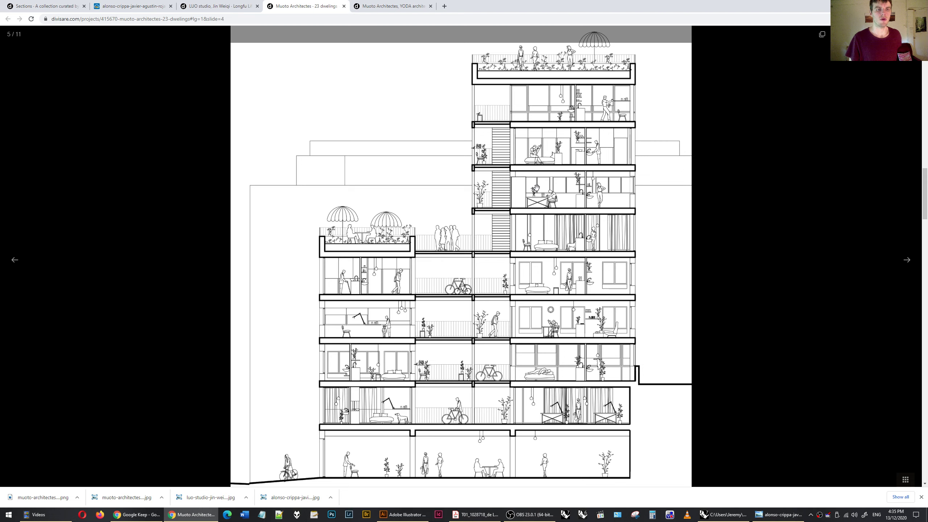
click(154, 5)
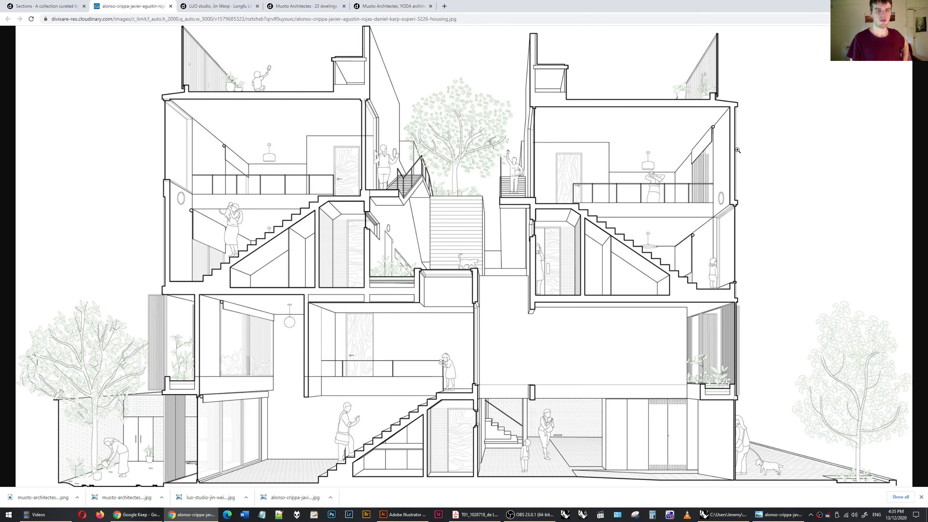
click(391, 6)
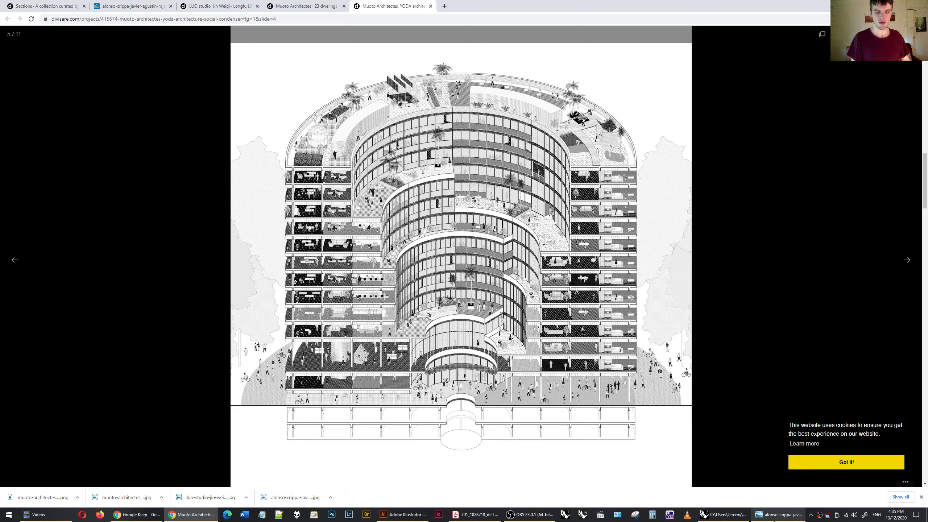
Switch to Windows Photo Viewer and browse the saved drawings to the landscape section with trees and curved shell roofs
click(779, 515)
click(482, 498)
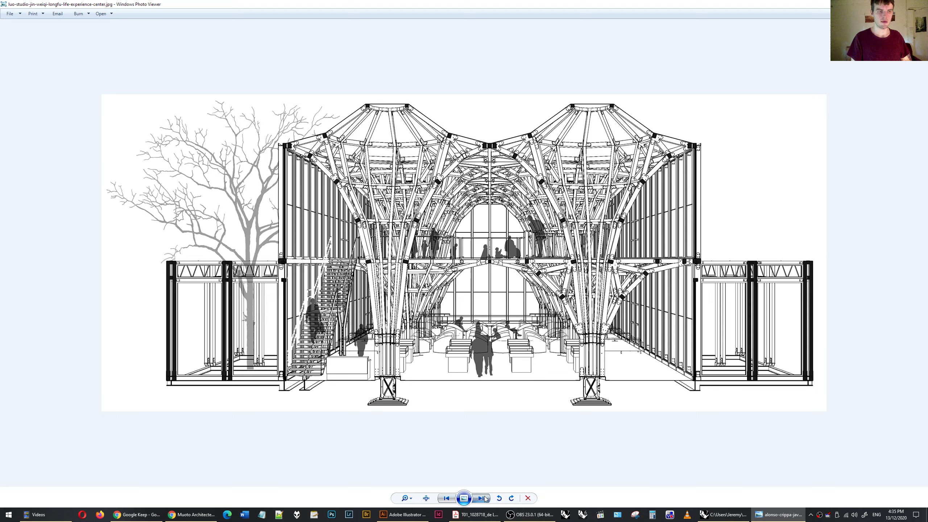
click(482, 498)
click(482, 498)
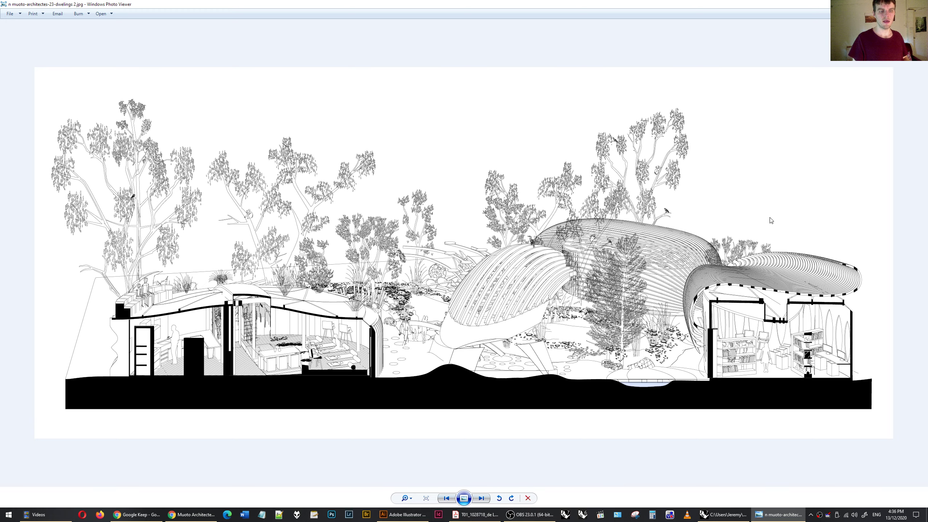
Switch to Rhino, delete the selected 2D linework from the Top view, and display the Perspective Section view
click(713, 515)
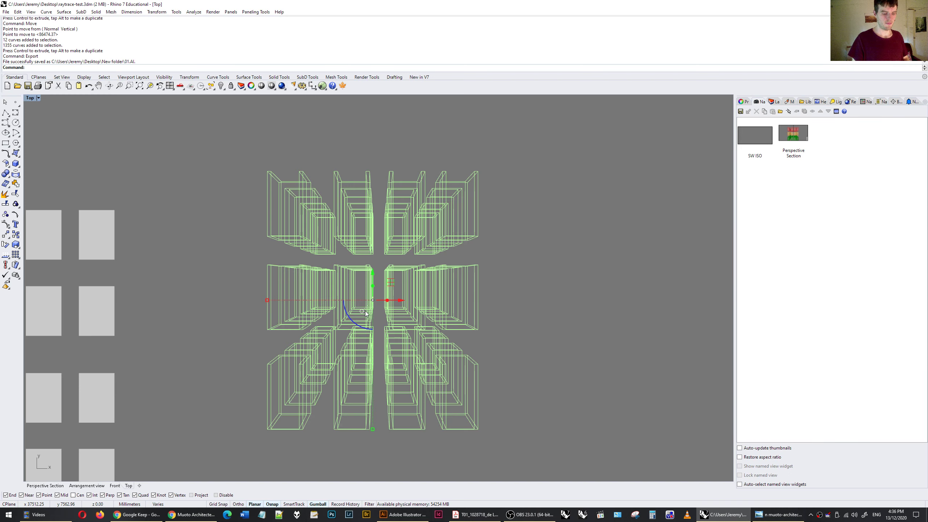
key(Delete)
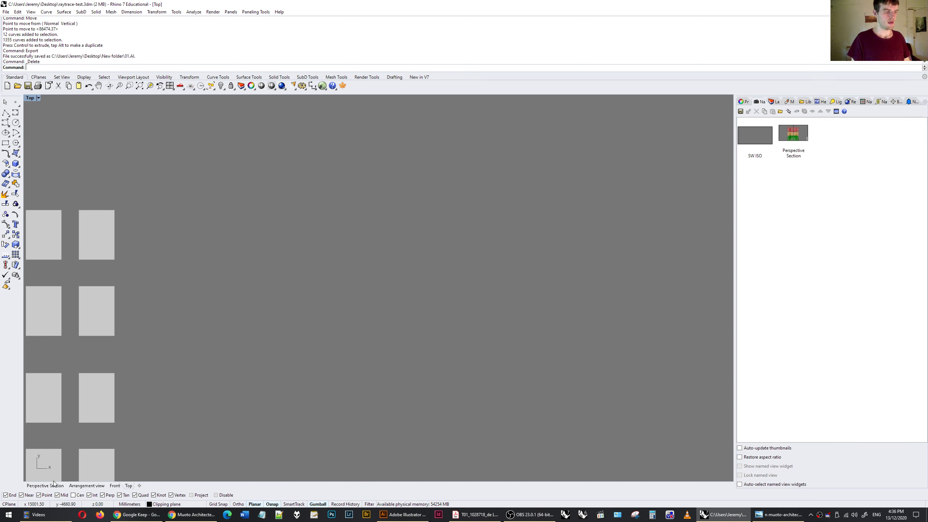
click(55, 487)
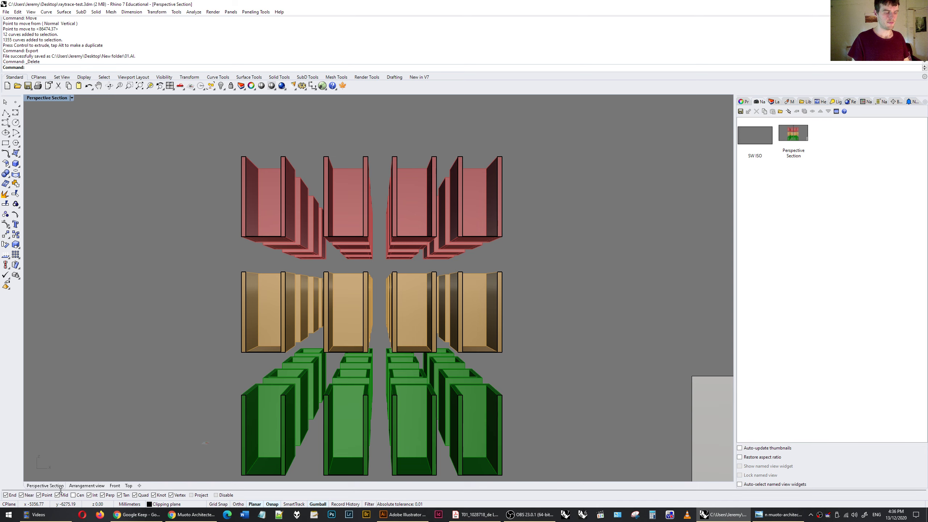
Examine the sectioned block model from several angles and preview the Perspective Section view in the print setup
right_drag(545, 227, 331, 282)
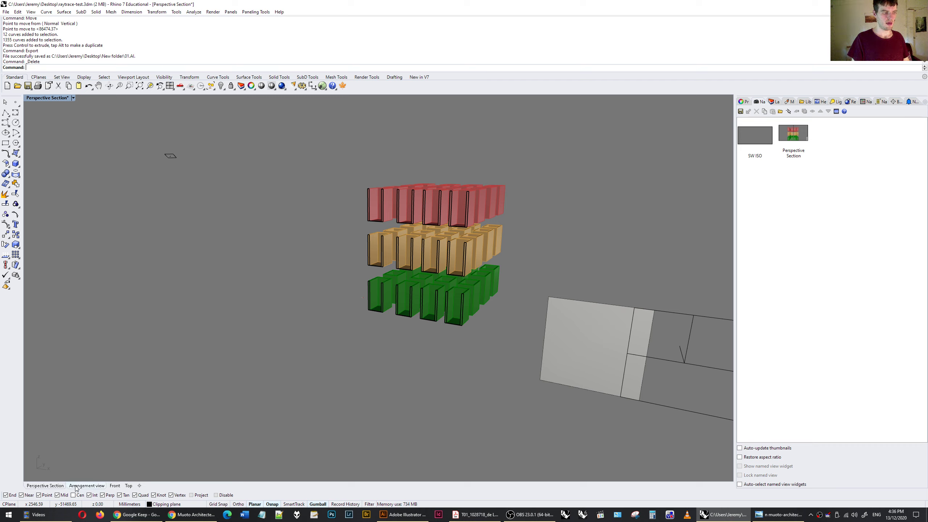
mouse_move(214, 211)
right_down()
mouse_move(248, 206)
mouse_move(238, 189)
mouse_move(229, 205)
right_up()
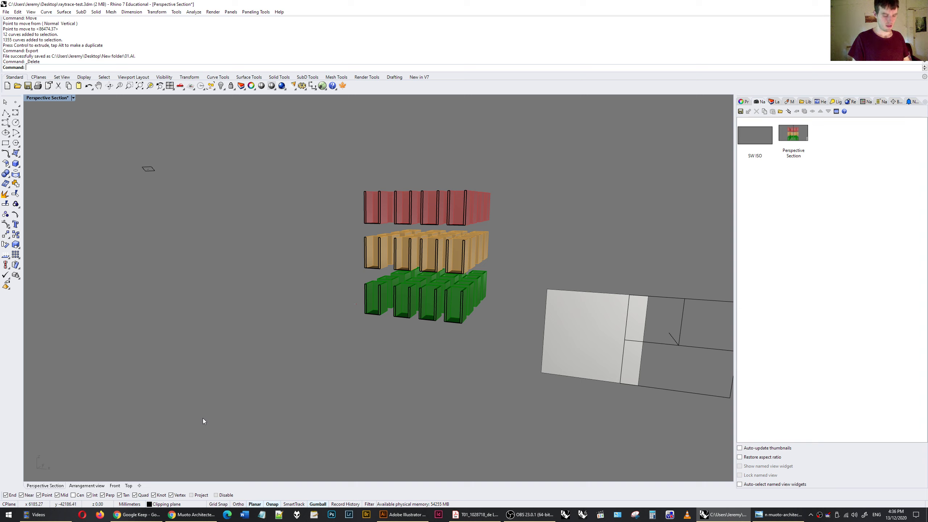
right_drag(281, 290, 254, 250)
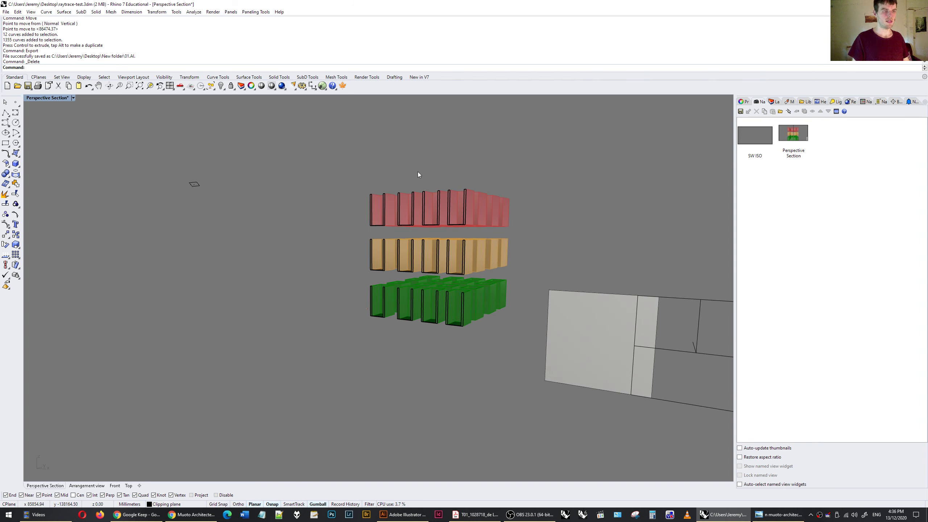
right_drag(446, 179, 364, 139)
right_drag(128, 125, 470, 231)
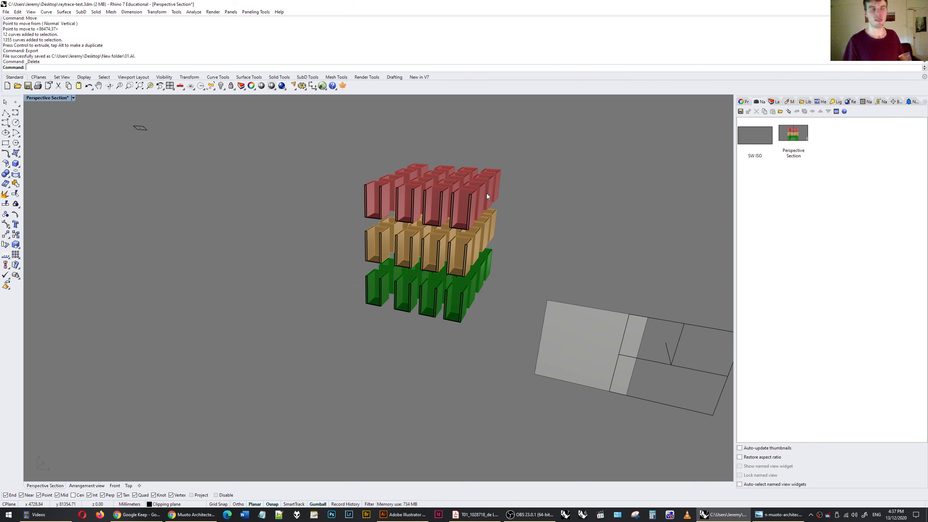
click(37, 86)
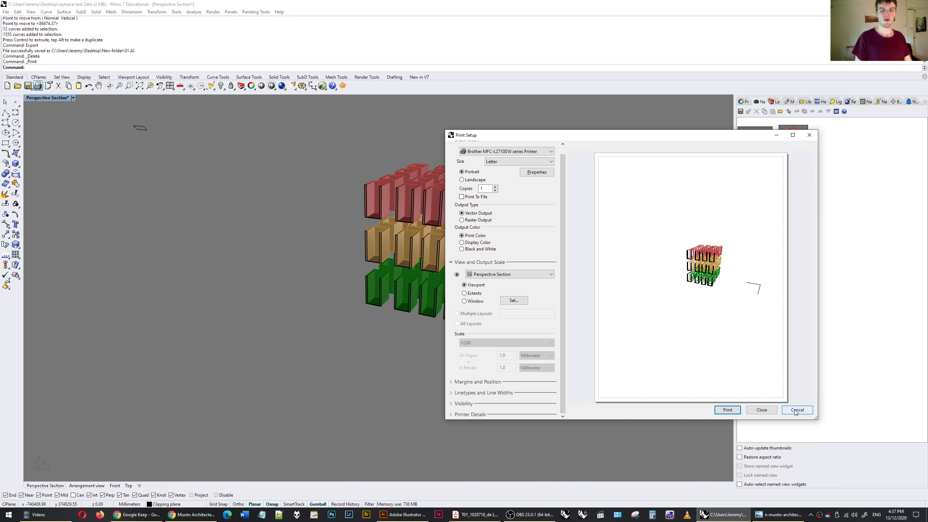
click(797, 410)
Delete the existing vertical clipping plane that cuts through the front row of blocks
mouse_move(581, 268)
right_down()
mouse_move(519, 279)
mouse_move(589, 268)
right_up()
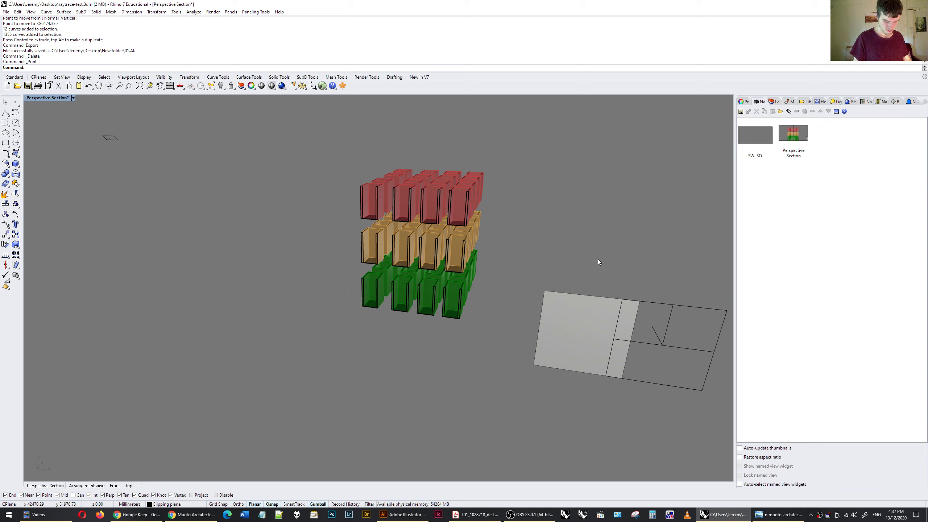
right_drag(615, 254, 615, 352)
click(669, 375)
scroll(133, 249, down, 3)
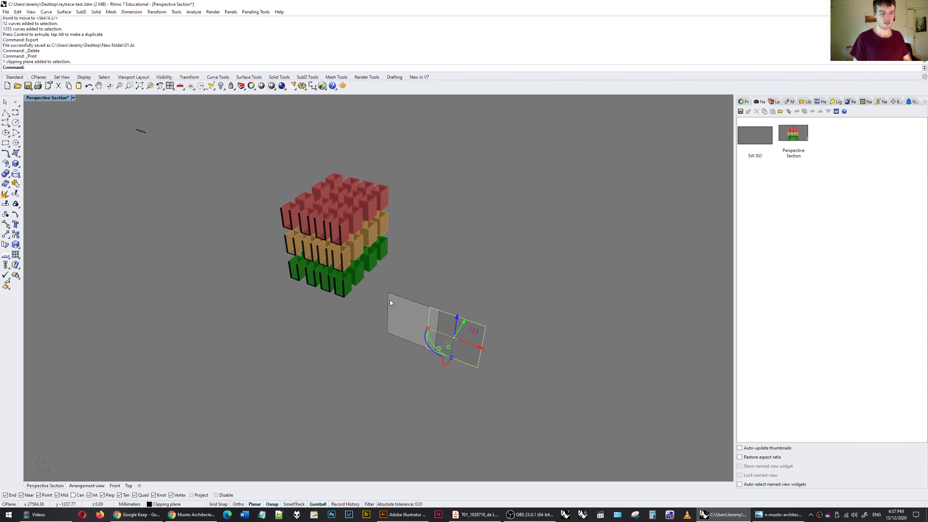
key(Delete)
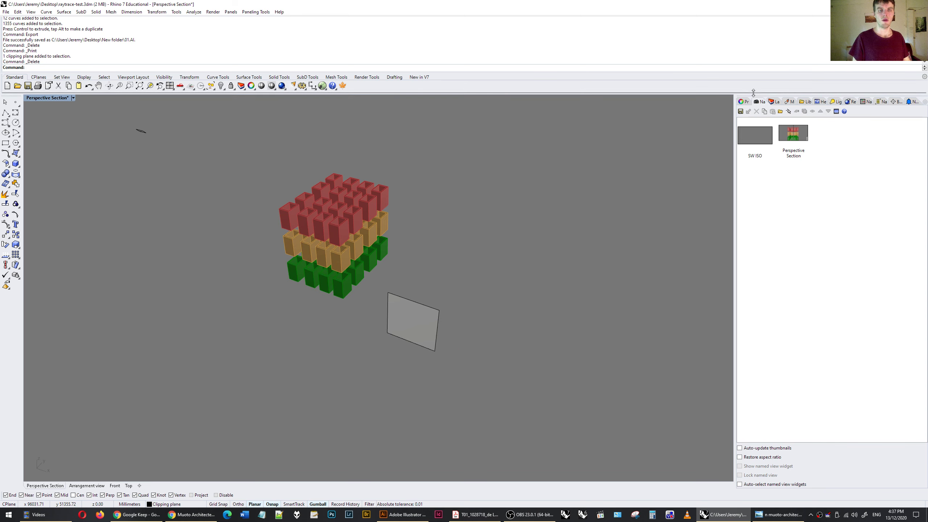
Delete the Make2D layer together with its sublayers
click(773, 101)
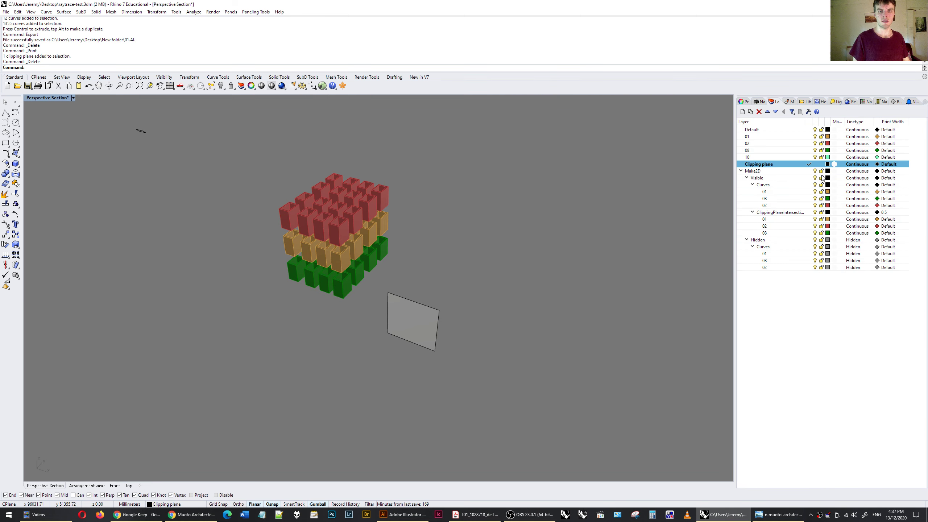
click(758, 170)
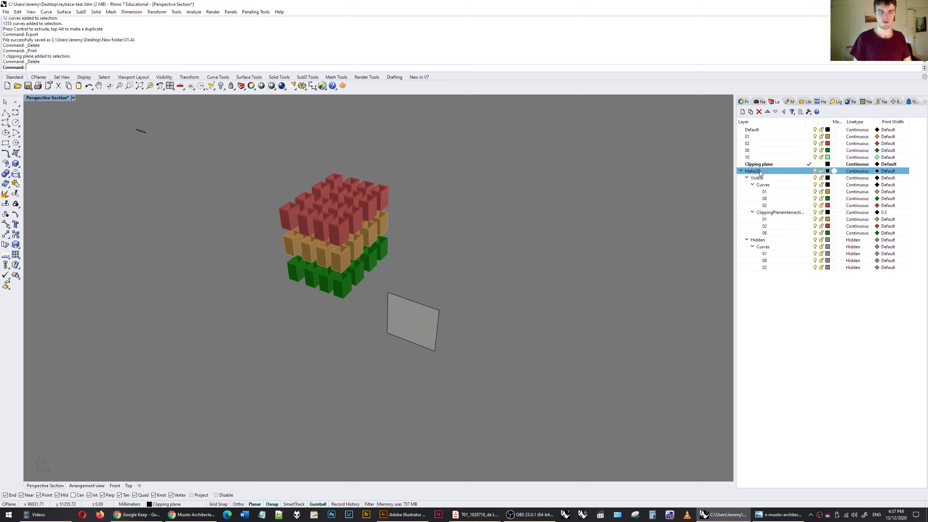
click(759, 112)
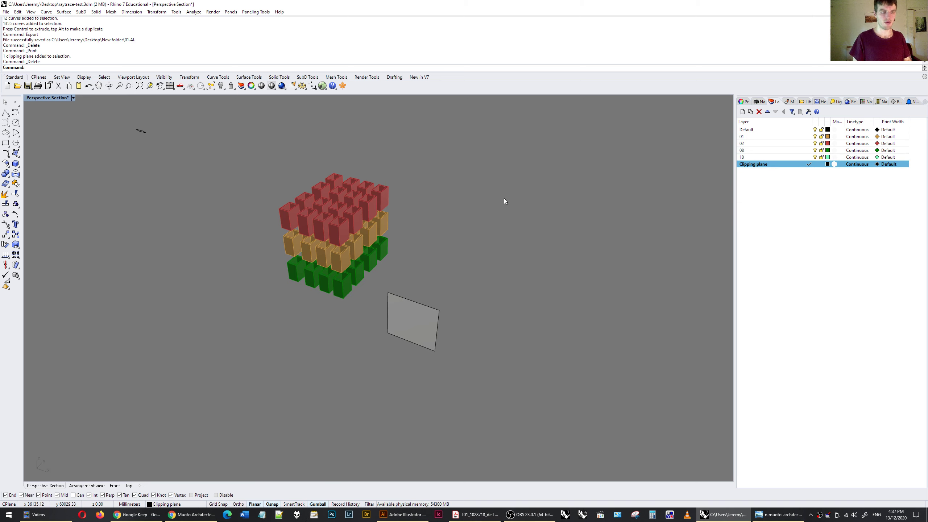
Create a horizontal rectangular clipping plane on the ground in front of the blocks using the ClippingPlane command
right_drag(504, 199, 480, 225)
text(ClippingPlane)
key(Return)
click(253, 399)
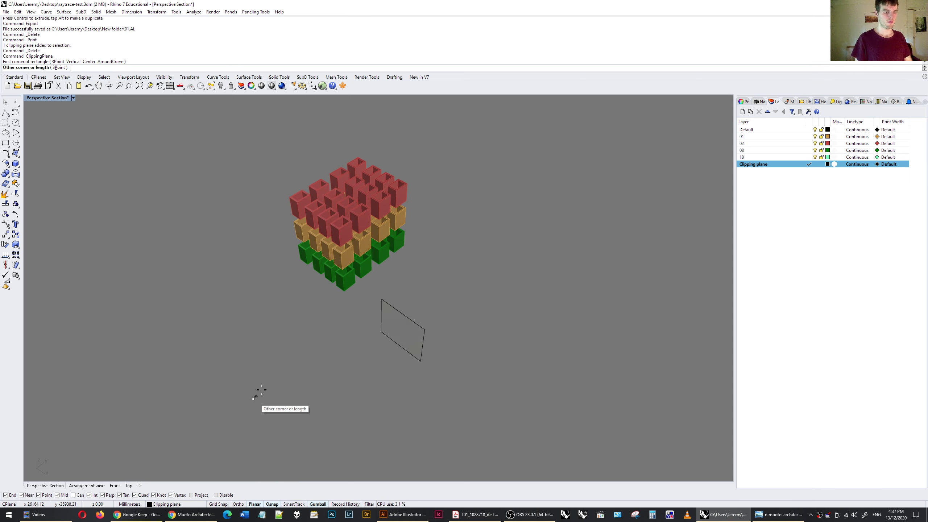
click(329, 405)
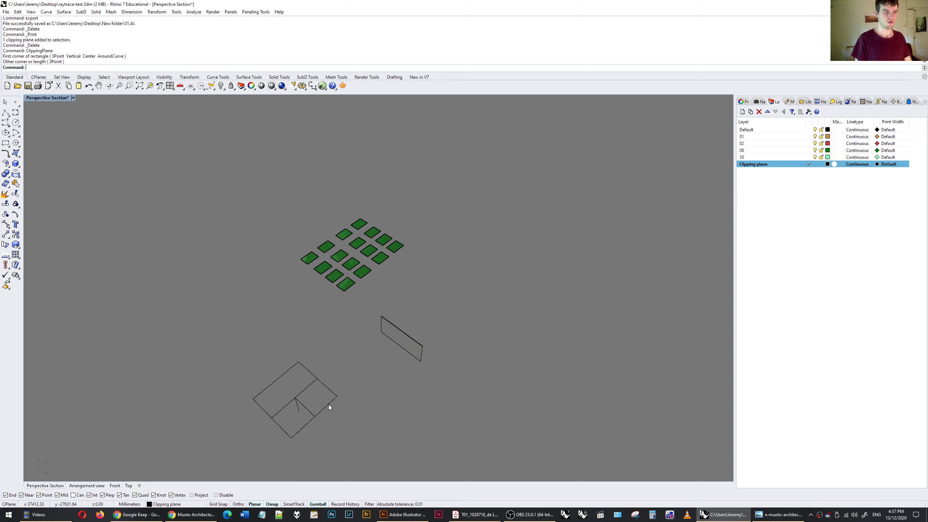
Make the new clipping plane also clip the Arrangement view, and check the cut in that view
click(291, 404)
right_drag(291, 405, 342, 353)
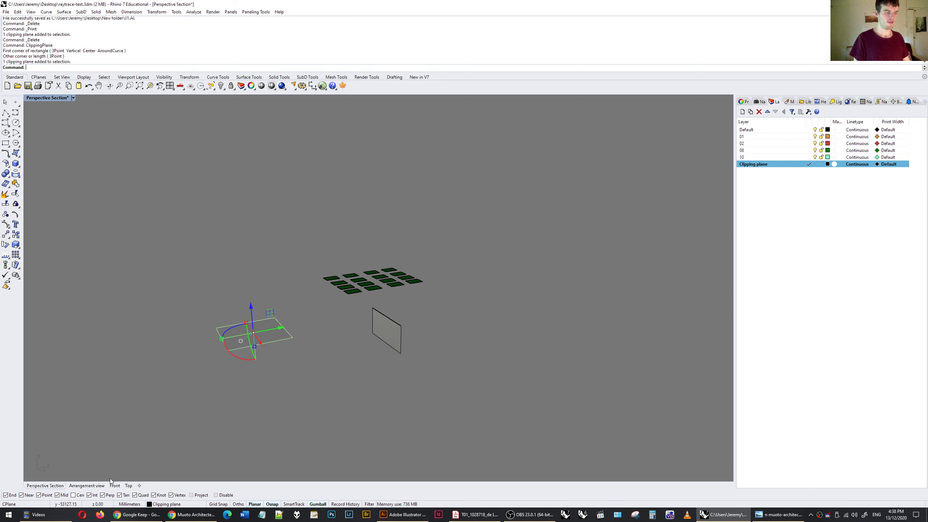
click(744, 102)
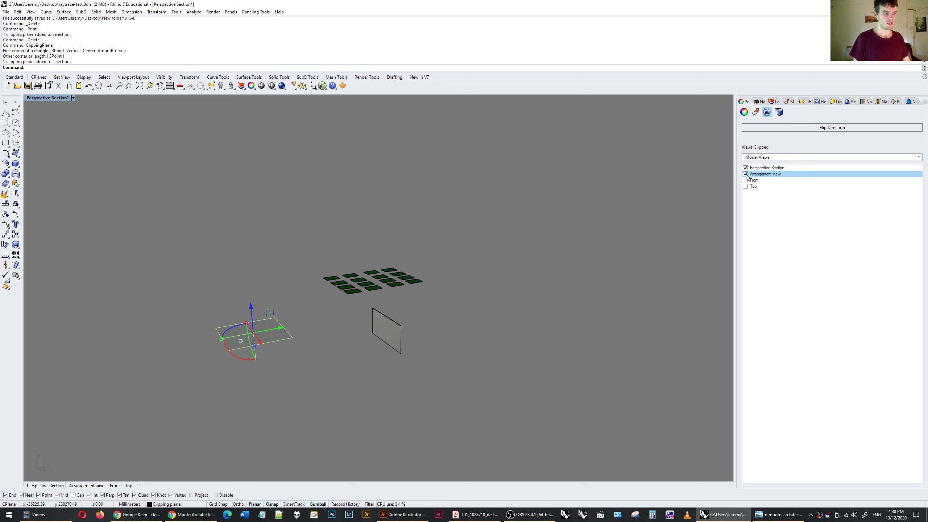
click(78, 487)
right_drag(453, 208, 414, 146)
scroll(411, 180, down, 3)
right_drag(409, 213, 406, 192)
scroll(406, 193, down, 2)
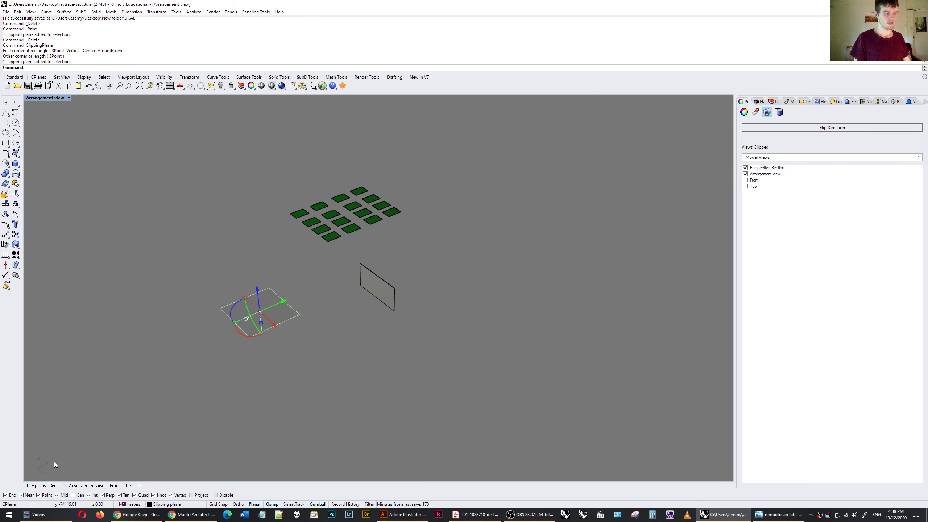
click(42, 487)
Rotate the clipping plane upright and move it to cut through the front row of blocks
mouse_move(348, 265)
right_down()
mouse_move(406, 296)
mouse_move(389, 257)
mouse_move(369, 296)
mouse_move(356, 272)
mouse_move(317, 261)
mouse_move(350, 249)
mouse_move(358, 268)
right_up()
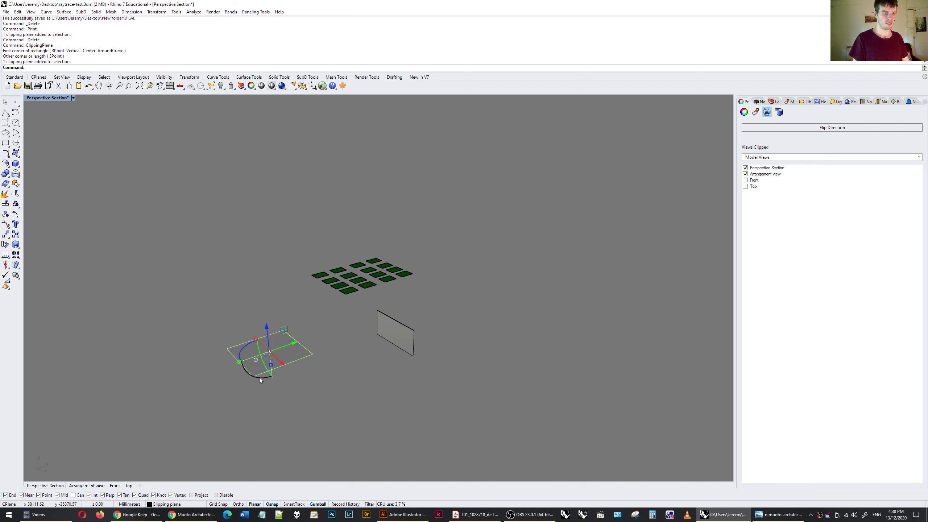
drag(260, 378, 316, 366)
right_drag(255, 249, 402, 459)
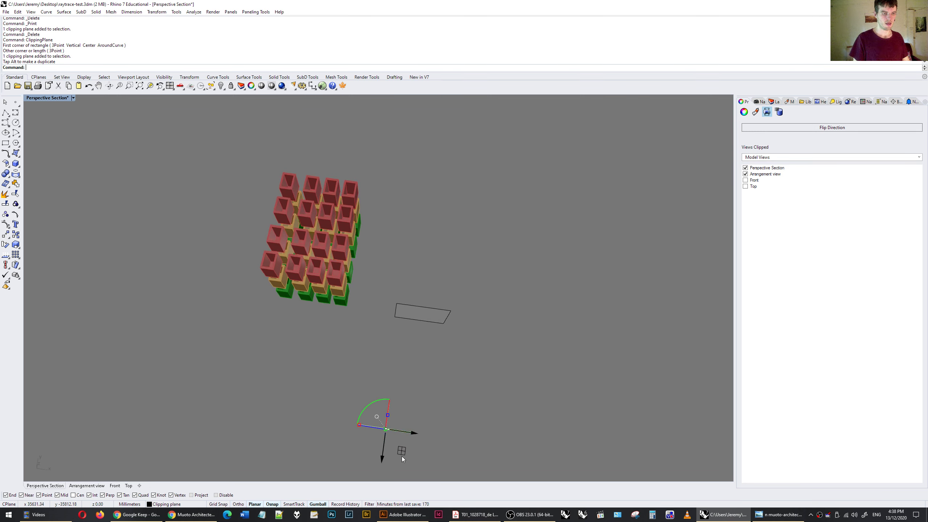
drag(403, 453, 324, 318)
Delete the loose rectangular surface beside the blocks and move the clipping plane sideways clear of the model
click(444, 325)
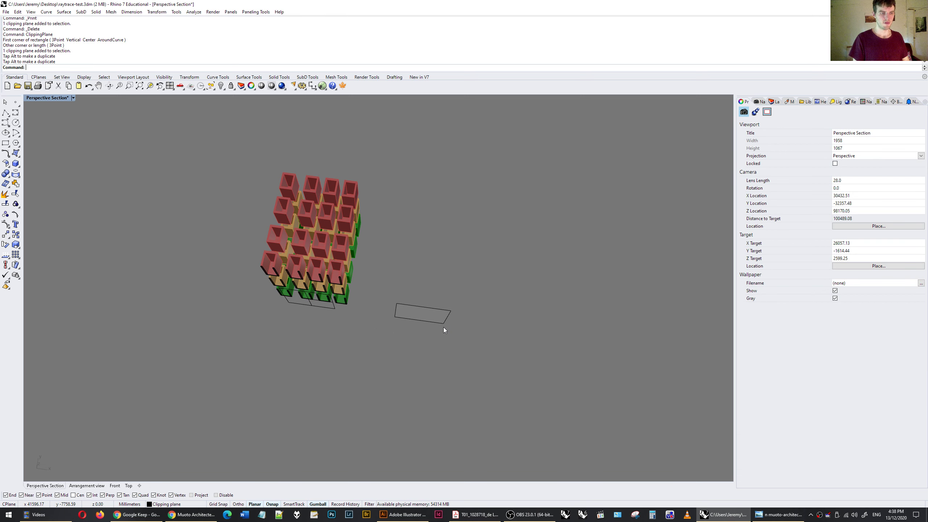
key(Delete)
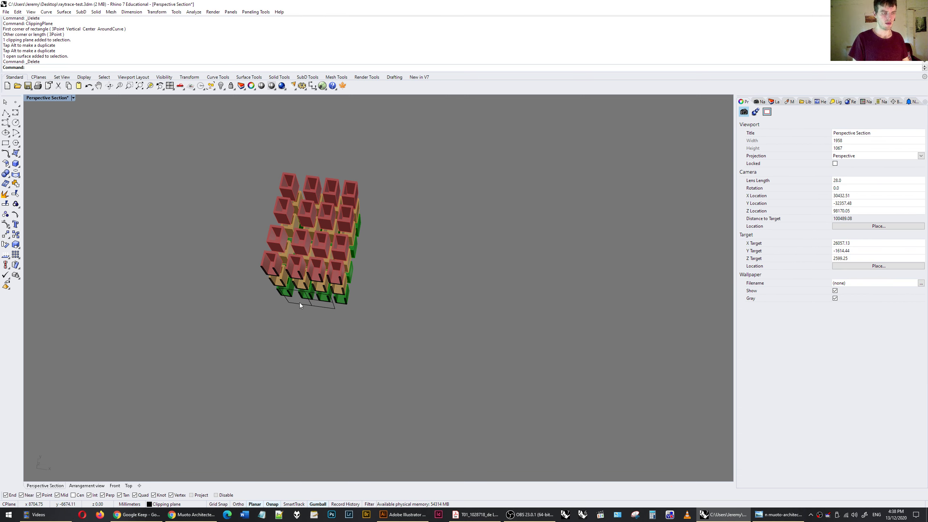
click(332, 303)
drag(332, 303, 421, 325)
right_drag(516, 259, 495, 242)
right_drag(297, 230, 482, 186)
scroll(447, 183, up, 3)
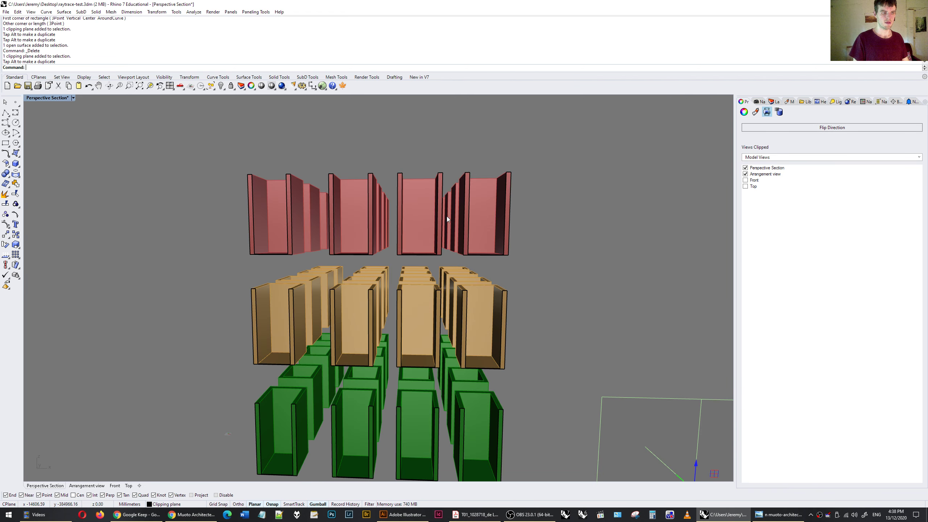
Compare the cut through the blocks with the architectural section reference image in Windows Photo Viewer, and return to Rhino
right_drag(446, 216, 452, 212)
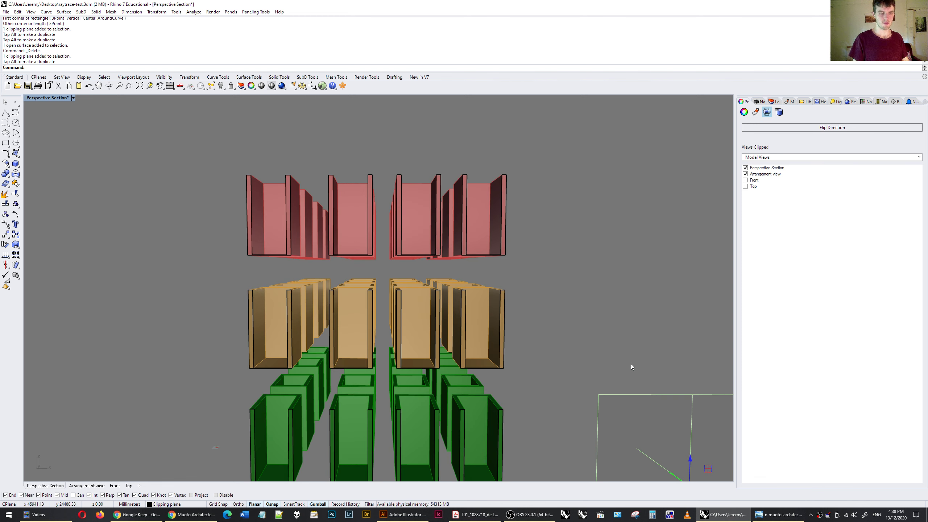
click(778, 515)
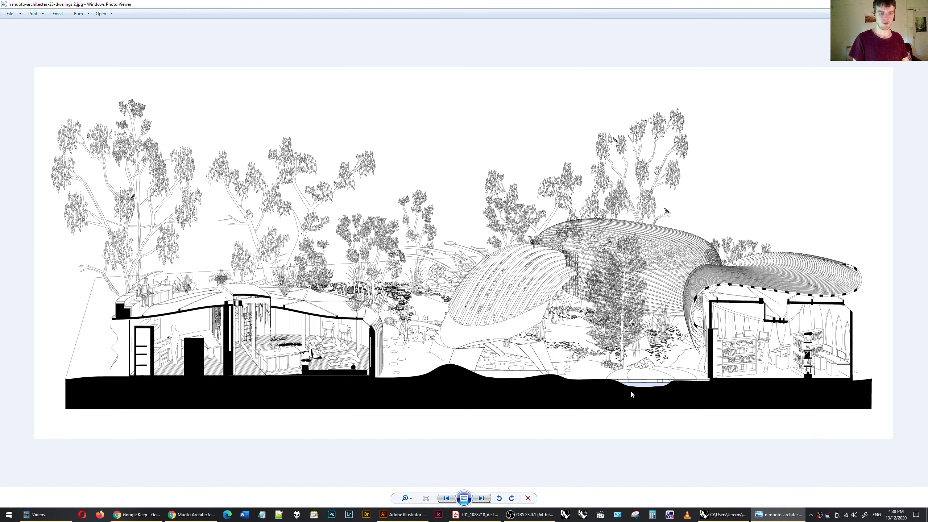
click(724, 515)
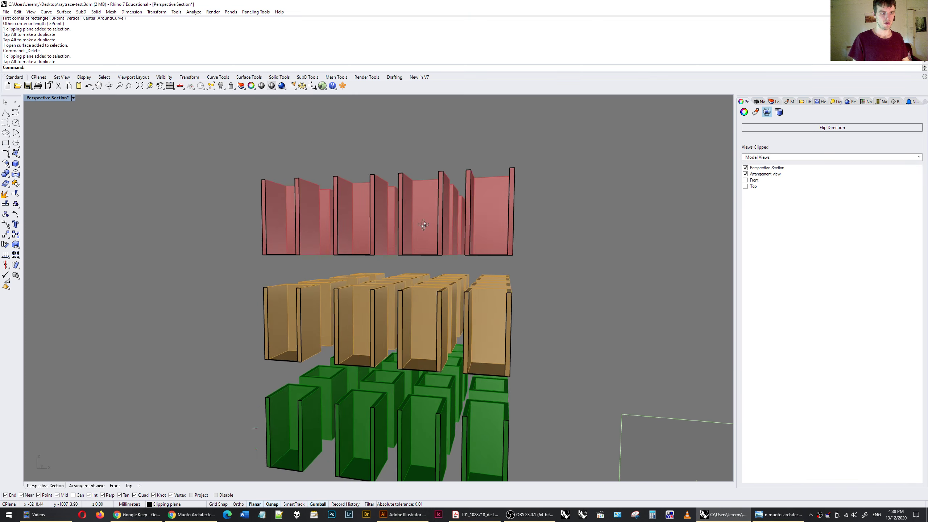
right_drag(423, 225, 437, 221)
Create a three-point plane surface snapped to the clipping plane's corners, and move the clipping plane sideways off it
scroll(437, 221, down, 6)
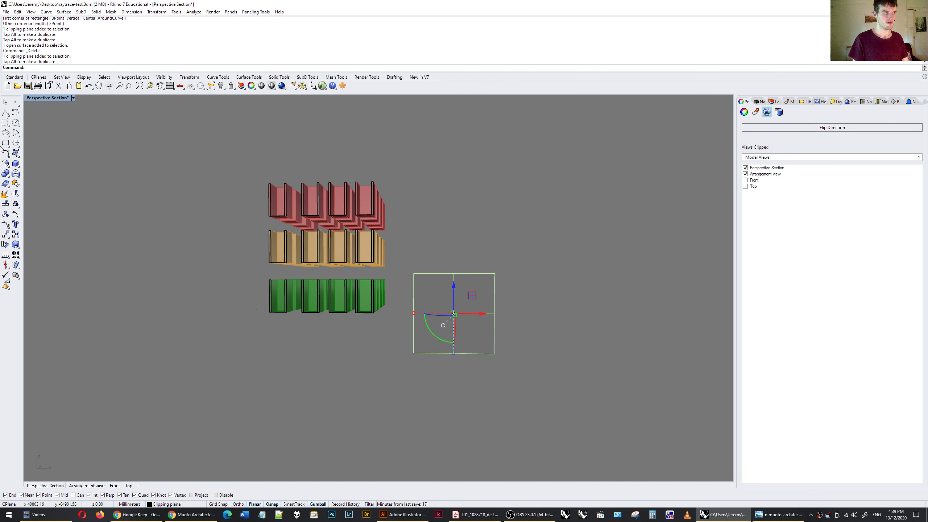
click(20, 159)
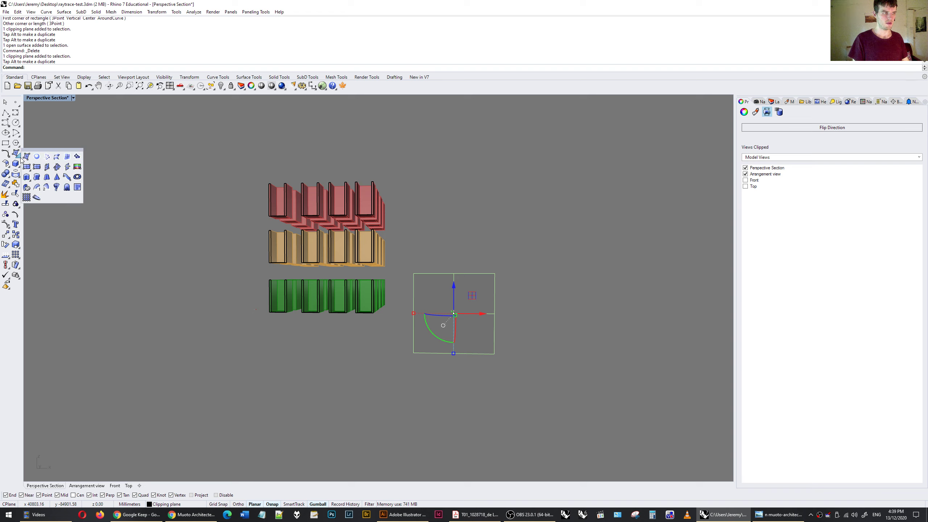
click(37, 171)
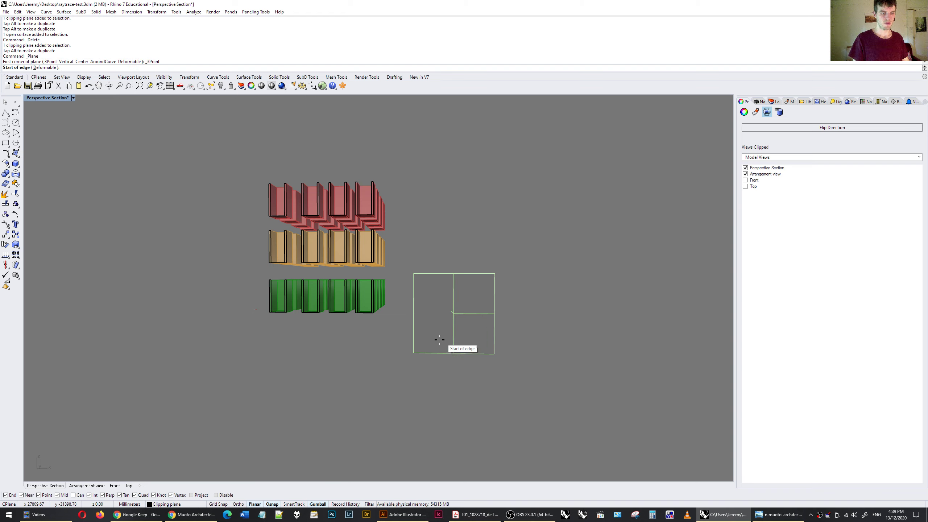
click(414, 353)
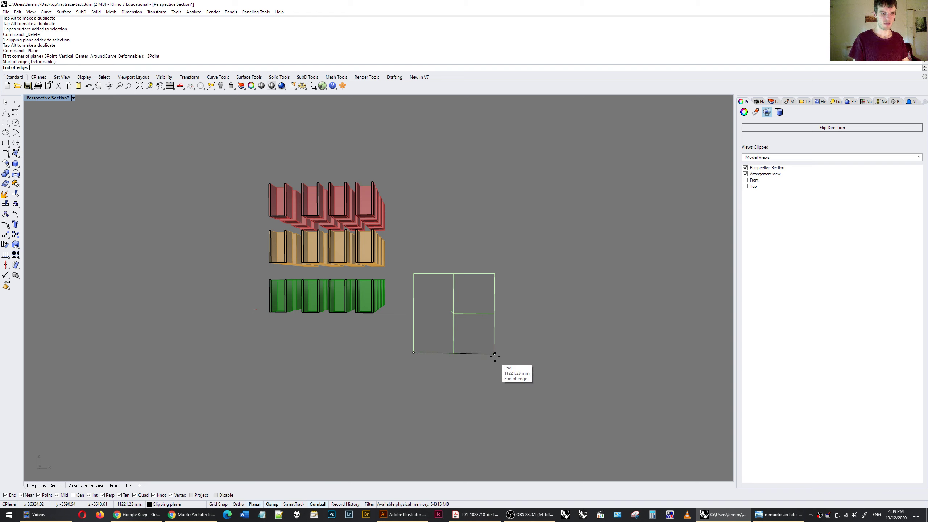
click(493, 354)
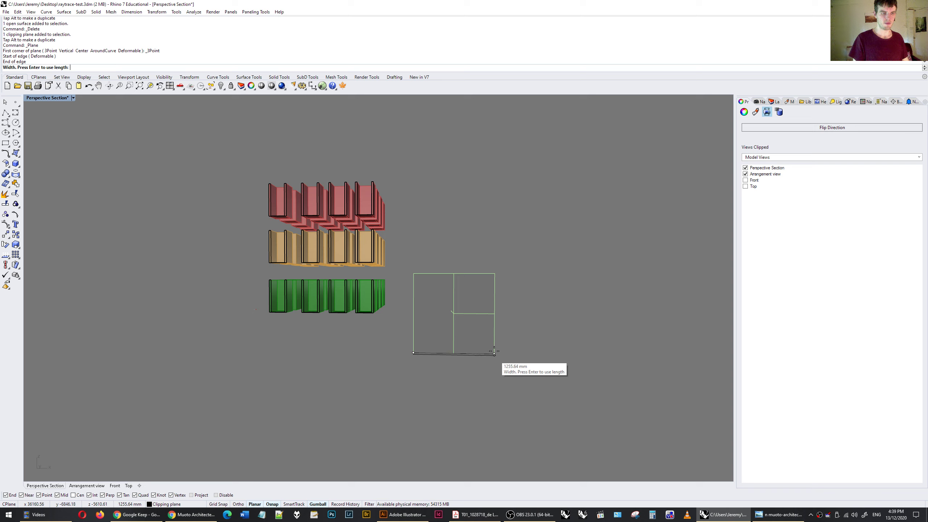
click(487, 275)
drag(482, 314, 612, 321)
key(Escape)
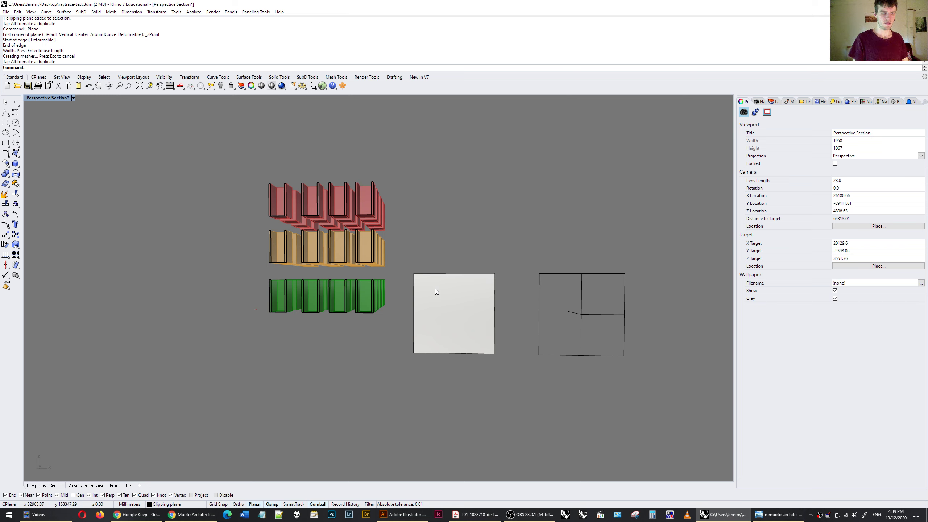
Orient the Perspective Section camera square to the new plane surface with OrientCameraToSrf, picking a point near the surface's centre
click(435, 289)
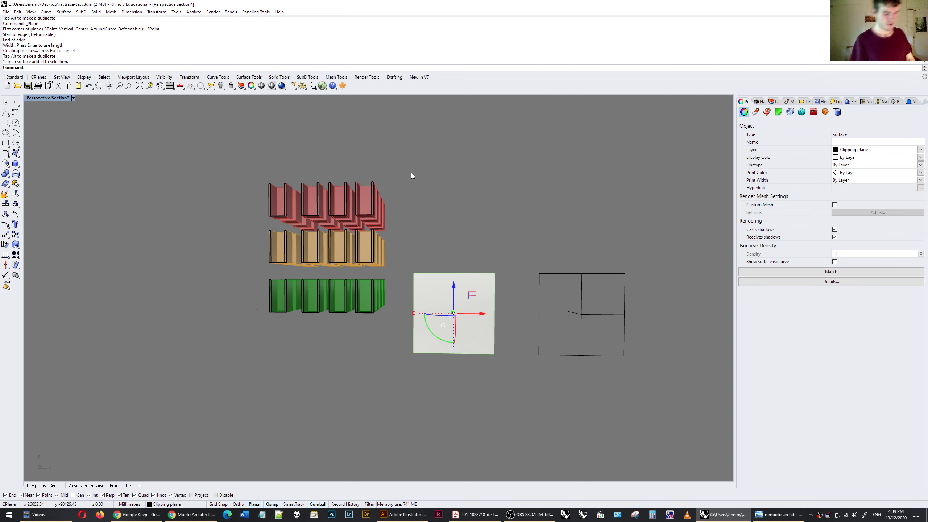
text(OrientCameraToSrf)
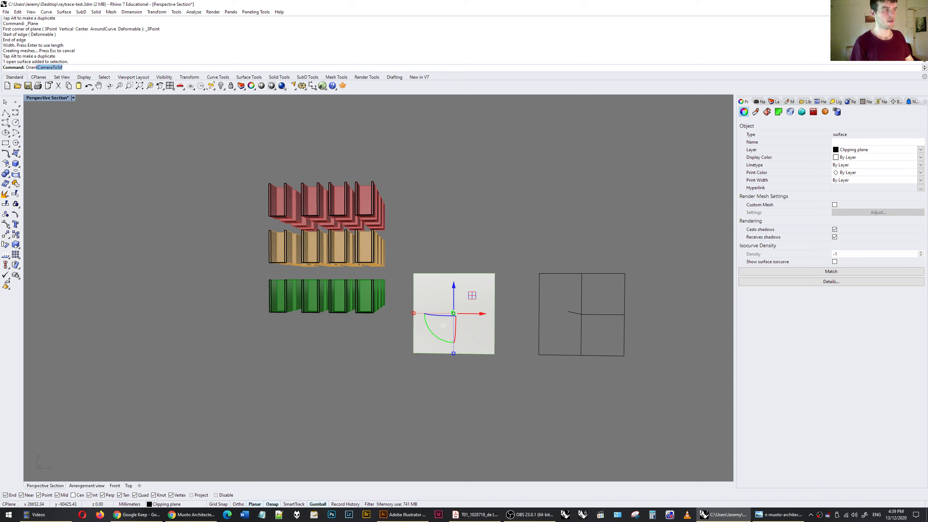
key(Return)
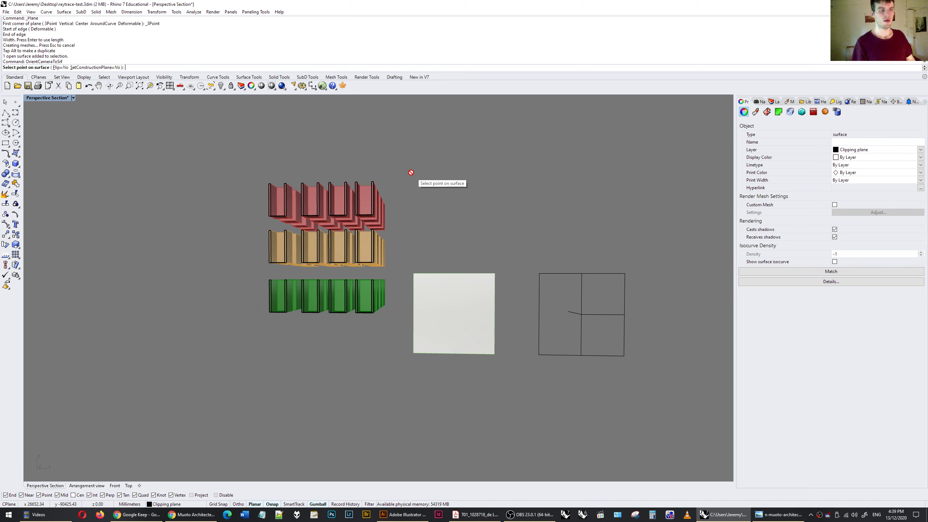
click(453, 310)
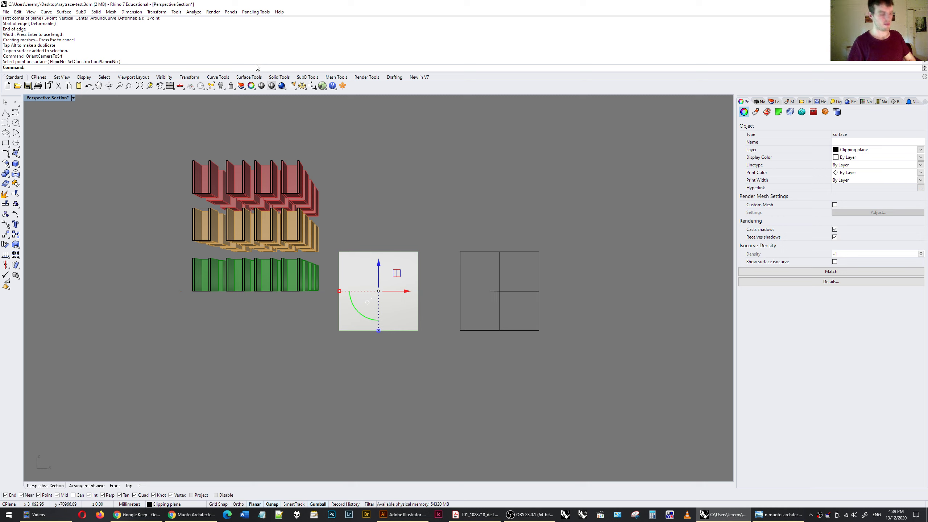
Show the Perspective Section view's camera object using the Camera command's Show option
text(CAmera)
key(Return)
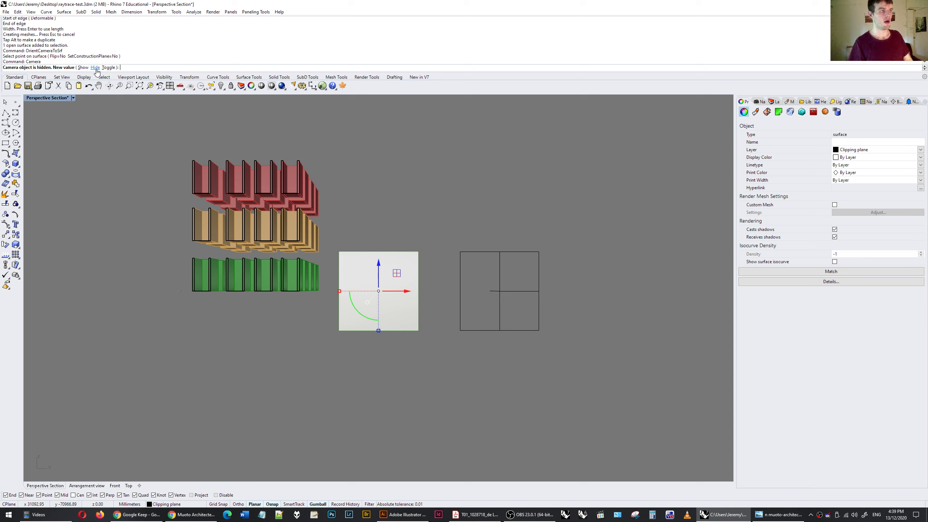
click(83, 68)
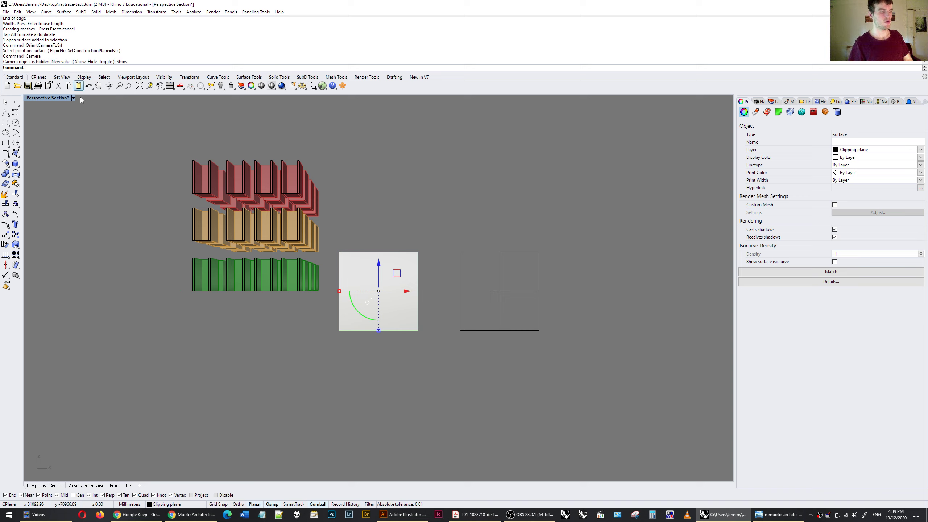
Examine the camera's view cone and its alignment to the plane surface in the Arrangement view, comparing it with Perspective Section
click(93, 487)
right_drag(353, 311, 344, 241)
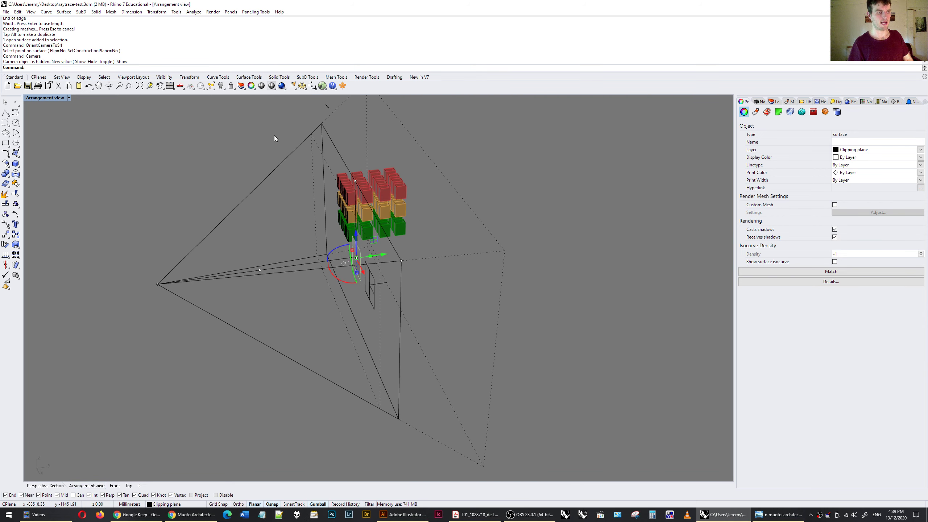
right_drag(402, 251, 424, 245)
click(45, 486)
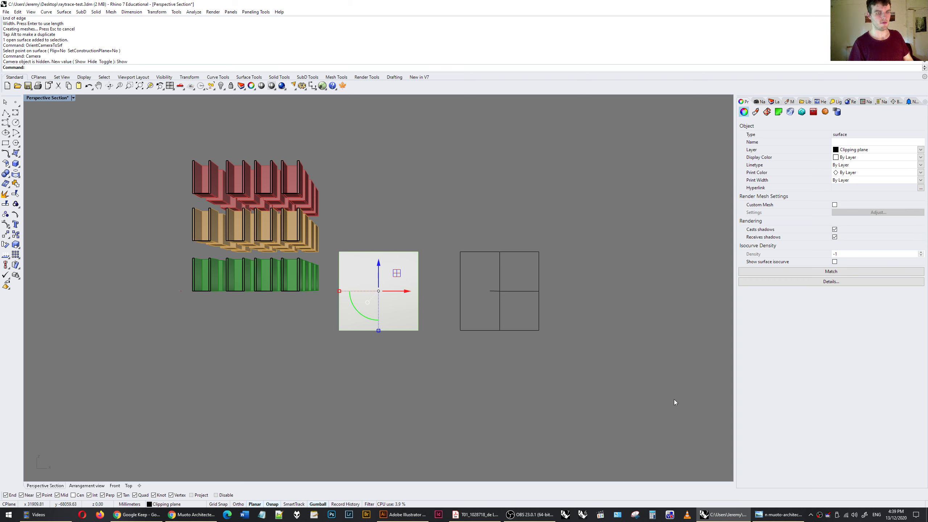
click(87, 486)
right_drag(377, 215, 398, 213)
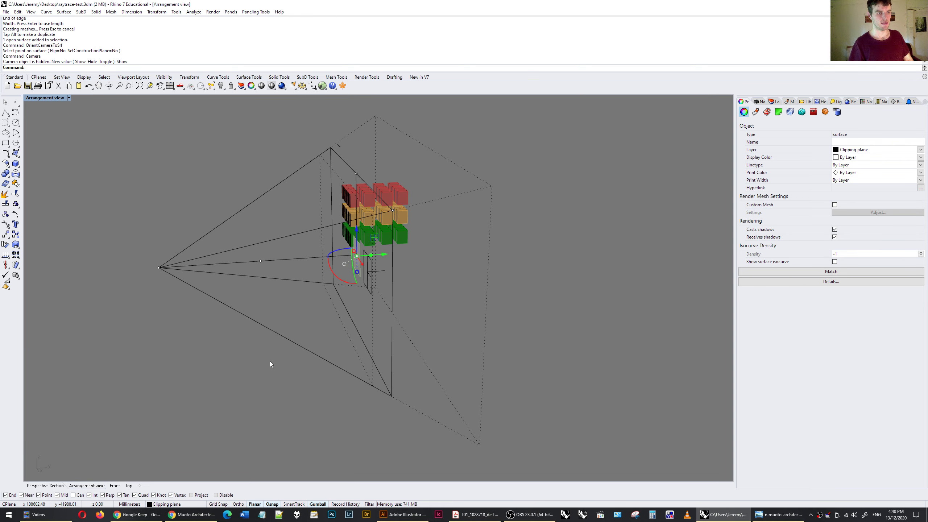
right_drag(270, 361, 415, 377)
scroll(383, 303, up, 8)
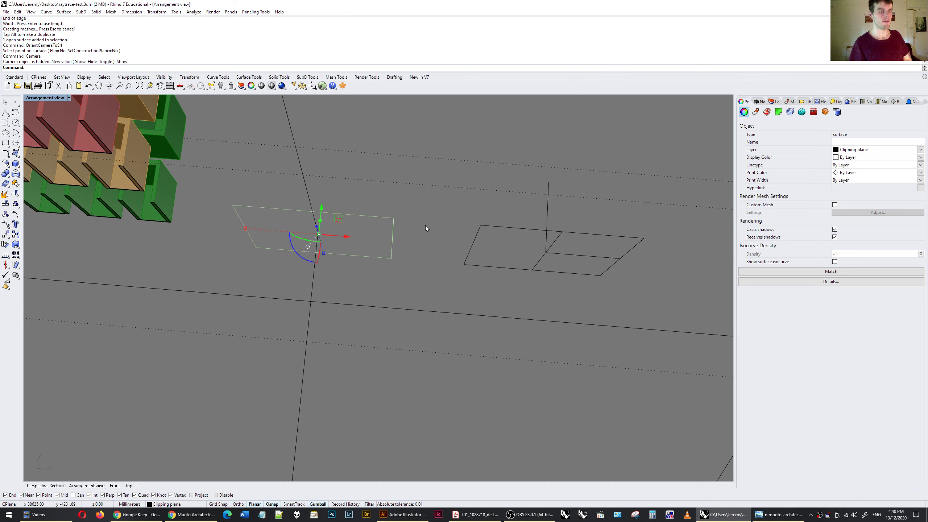
scroll(432, 223, down, 8)
right_drag(417, 268, 402, 293)
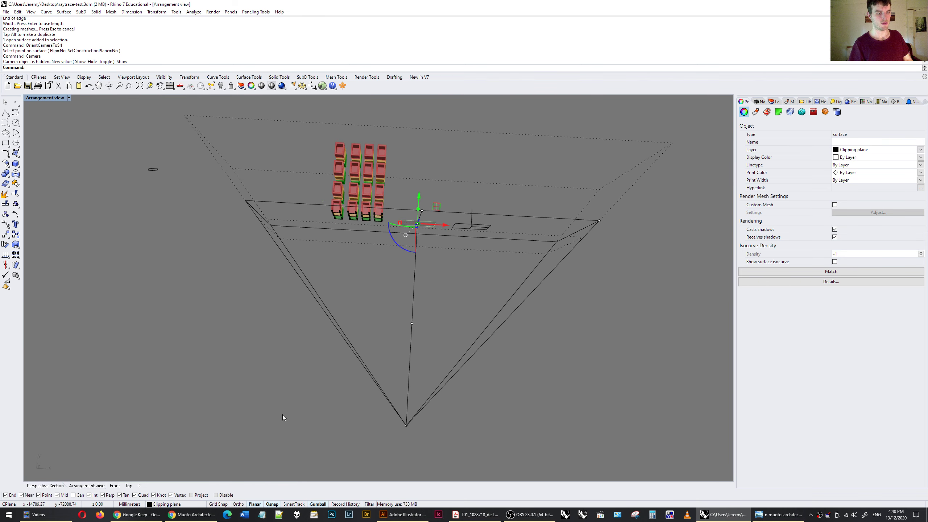
Frame the stacked blocks frontally near the centre of the Perspective Section view without rotating its camera, leaving no objects selected
click(52, 486)
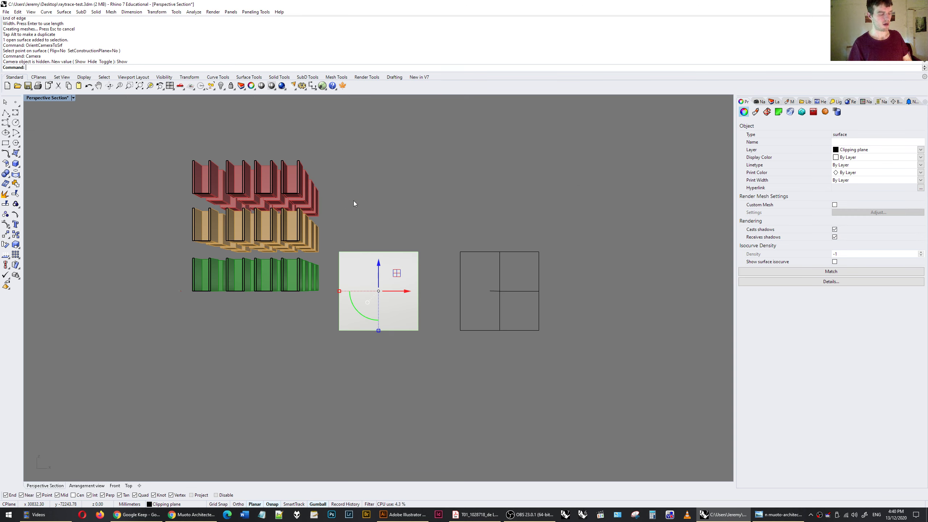
shift+right_drag(337, 186, 420, 260)
key(Escape)
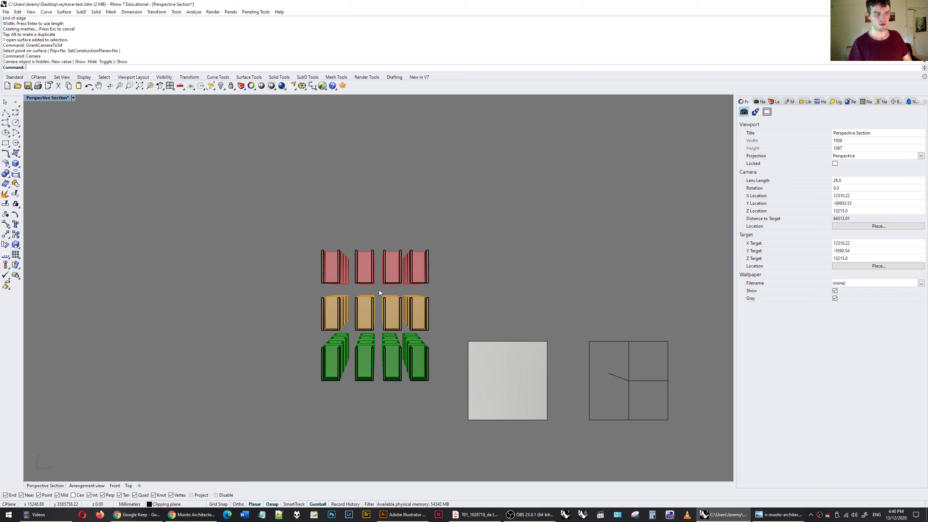
scroll(378, 290, up, 4)
scroll(378, 290, up, 4)
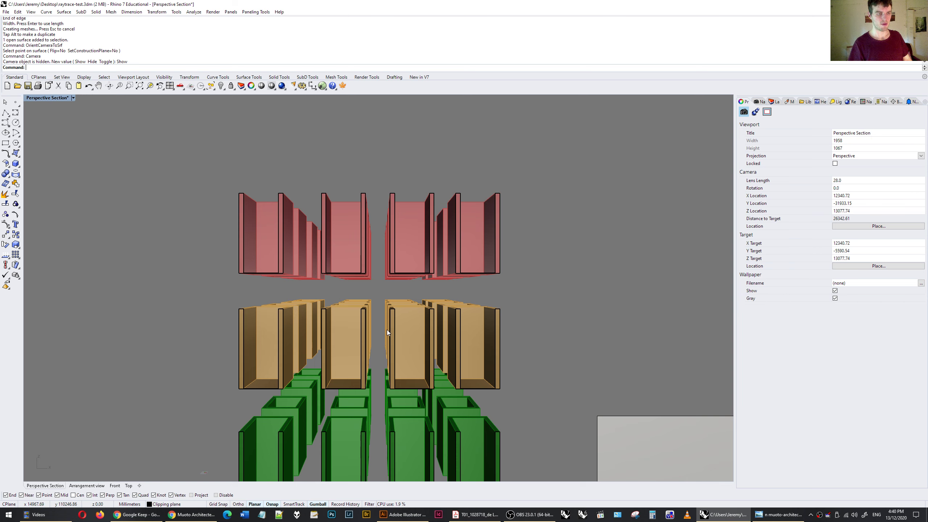
scroll(381, 277, down, 4)
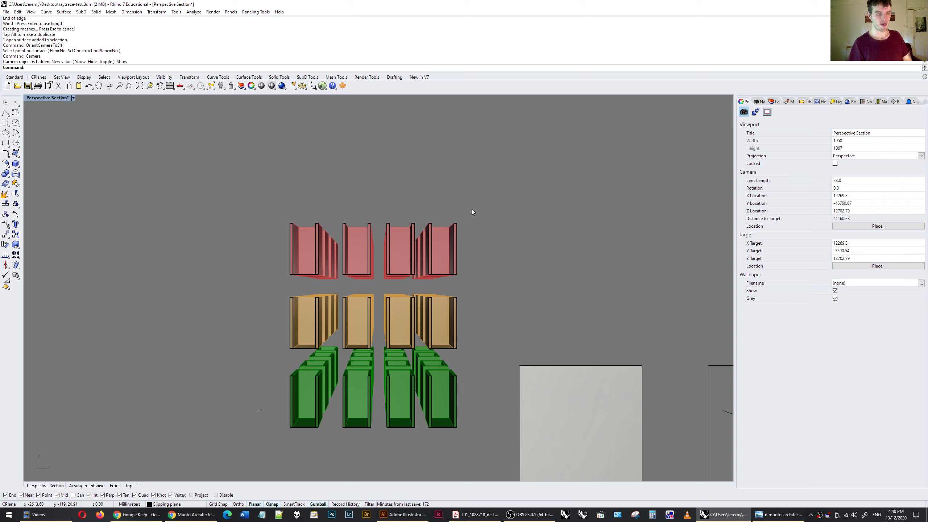
Save the current viewport as the named view "Perspective Section", replacing the existing one
click(760, 102)
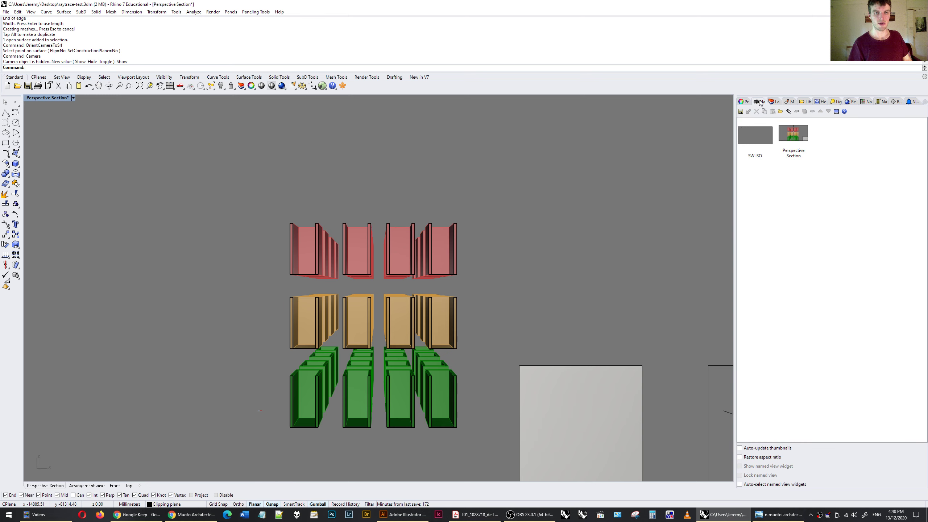
click(741, 111)
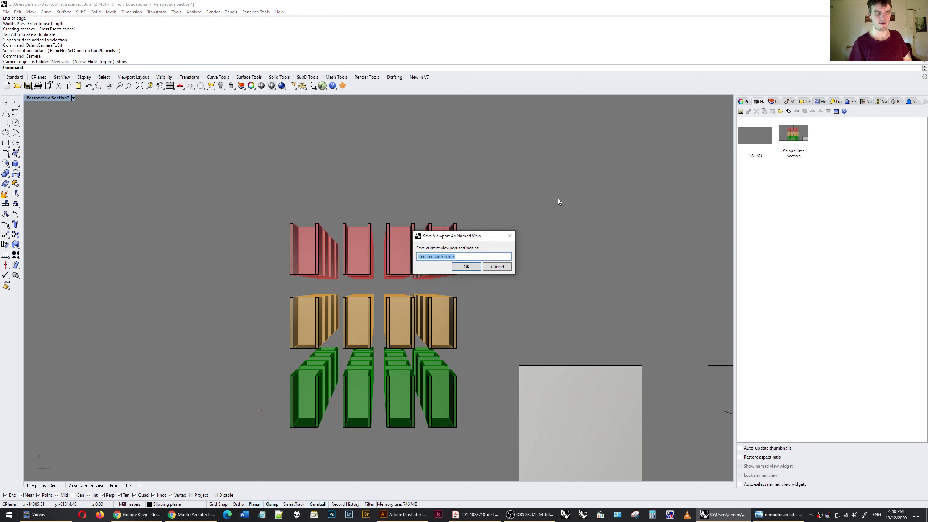
click(468, 267)
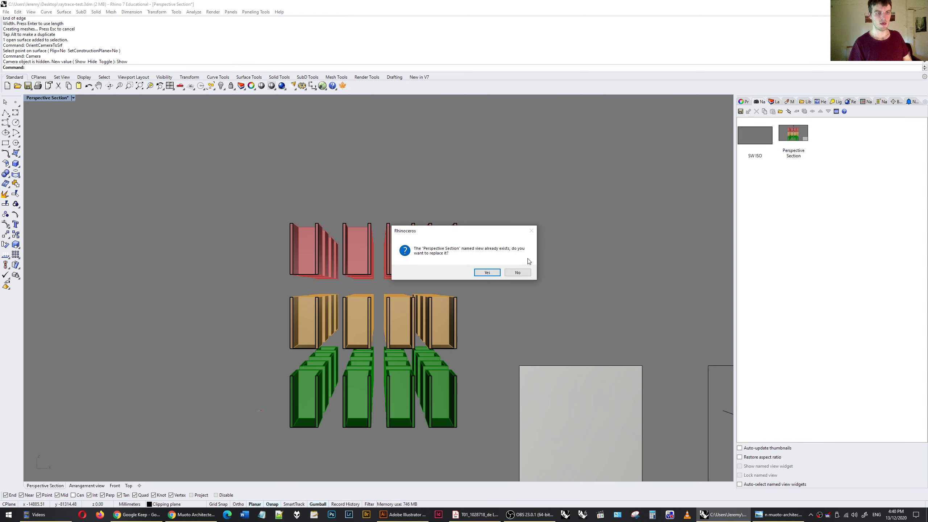
click(488, 272)
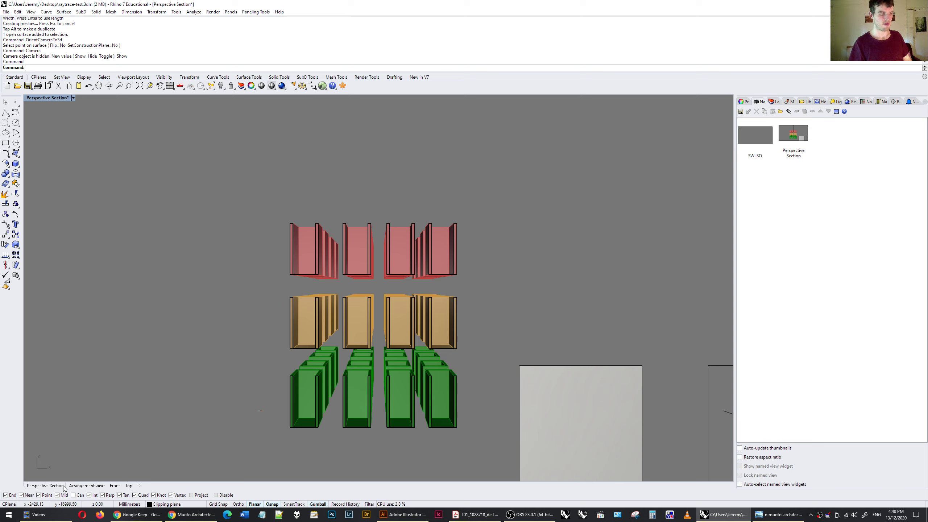
Inspect the camera's view cone relative to the blocks and the plane surface from several angles in the Arrangement view
click(81, 486)
right_drag(264, 378, 349, 203)
right_drag(509, 202, 456, 136)
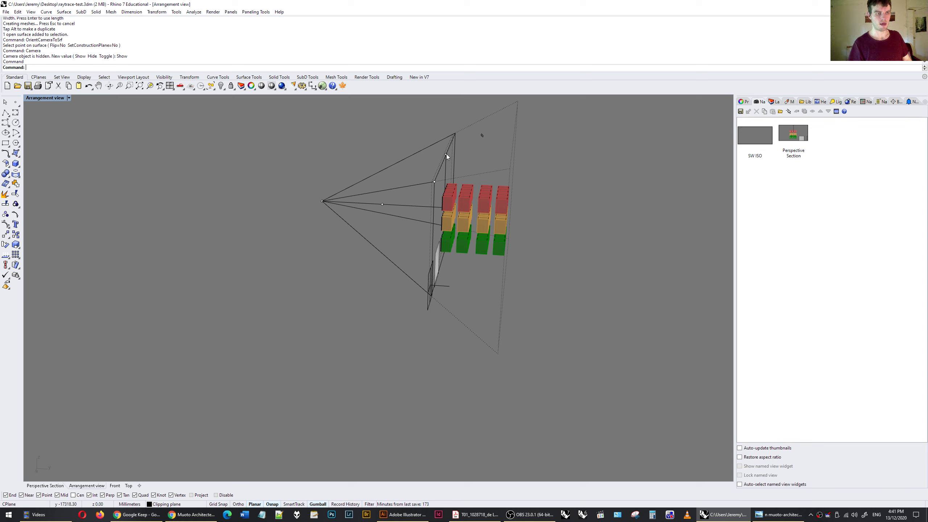
right_drag(447, 222, 438, 260)
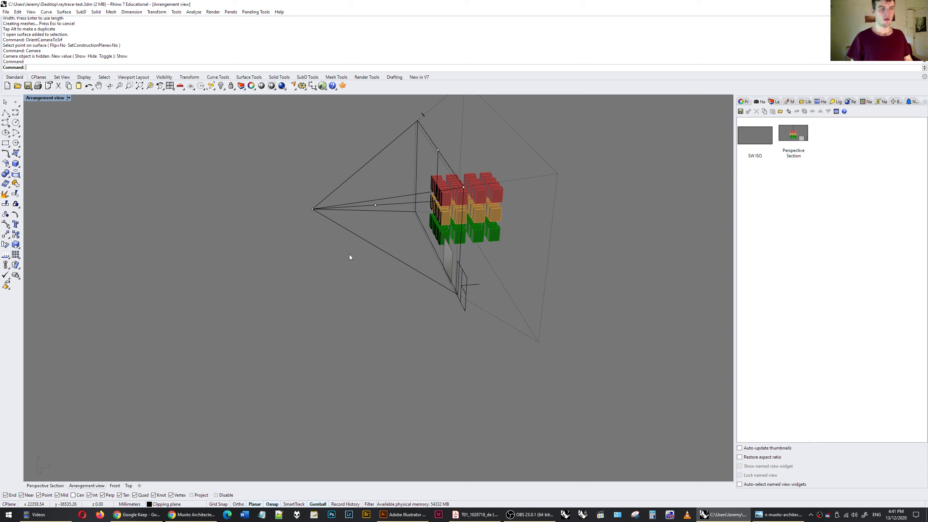
right_drag(325, 228, 336, 245)
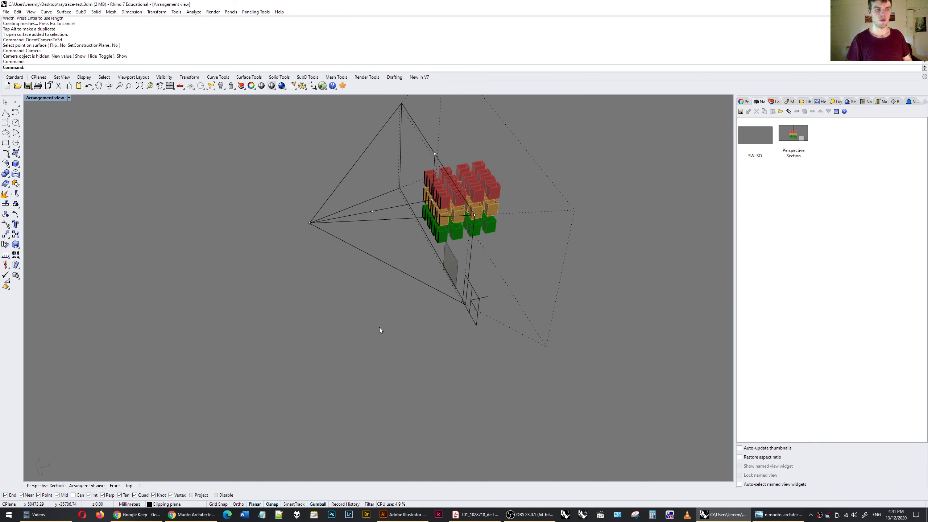
scroll(379, 330, down, 3)
right_drag(443, 232, 500, 271)
right_drag(407, 214, 427, 241)
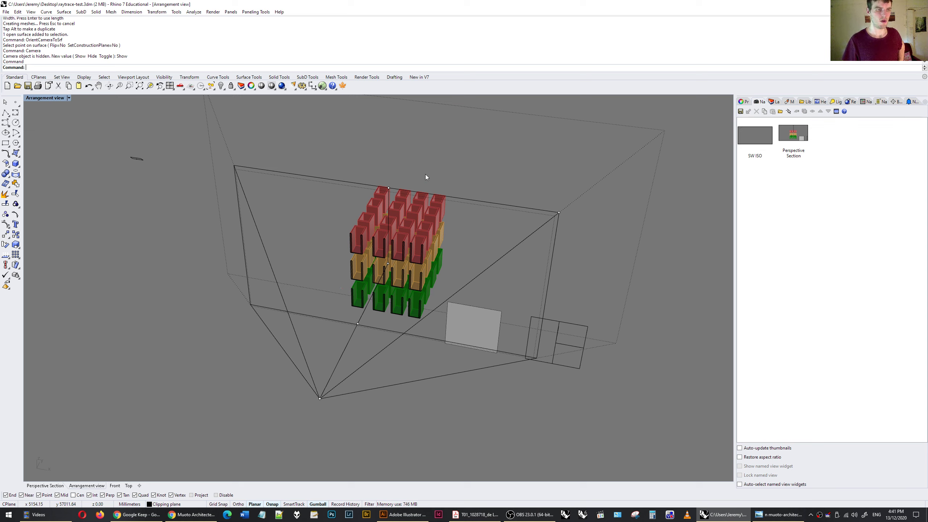
Bring up the model's layer list while viewing the blocks and camera in the Arrangement view
click(744, 102)
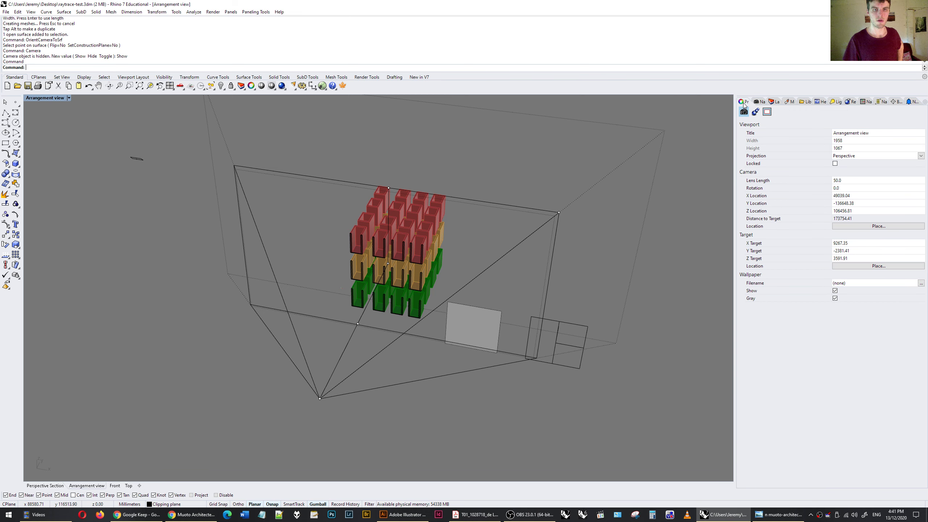
click(774, 101)
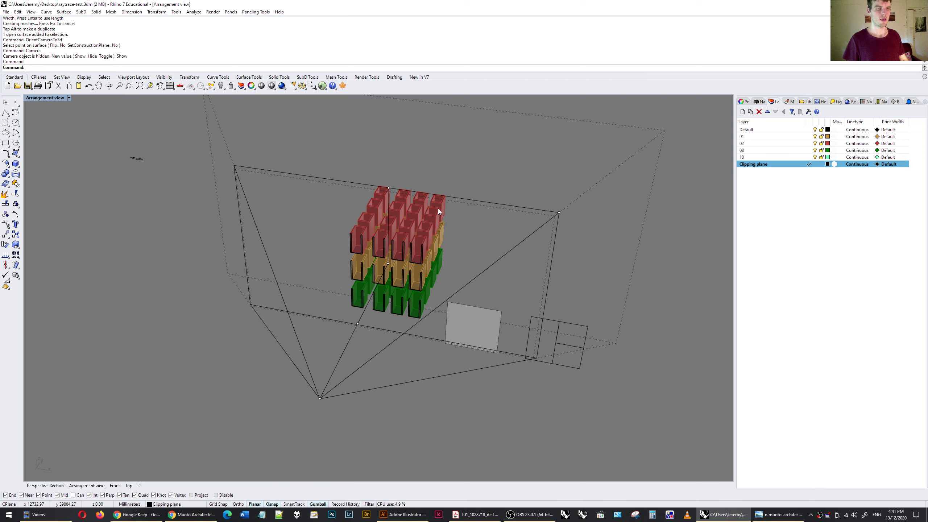
right_drag(459, 181, 451, 186)
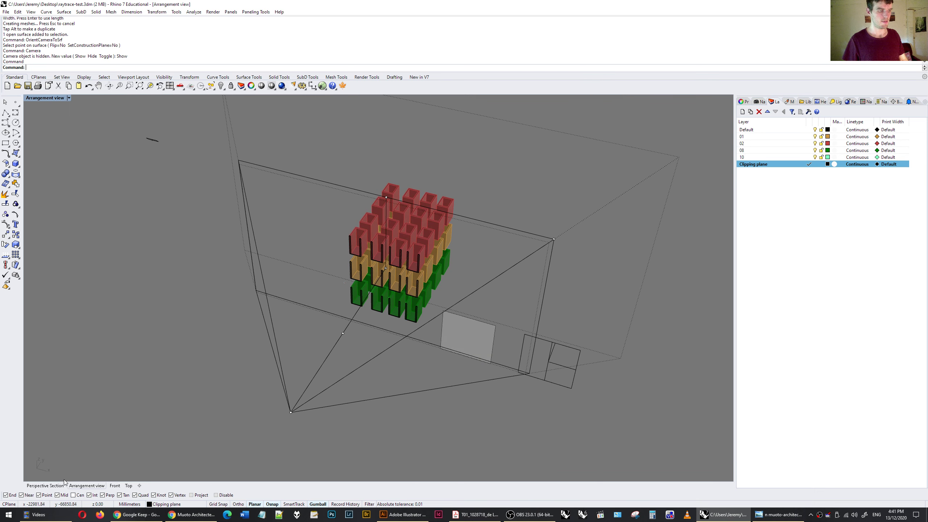
Hide the camera object of the Perspective Section view
click(51, 486)
right_click(300, 64)
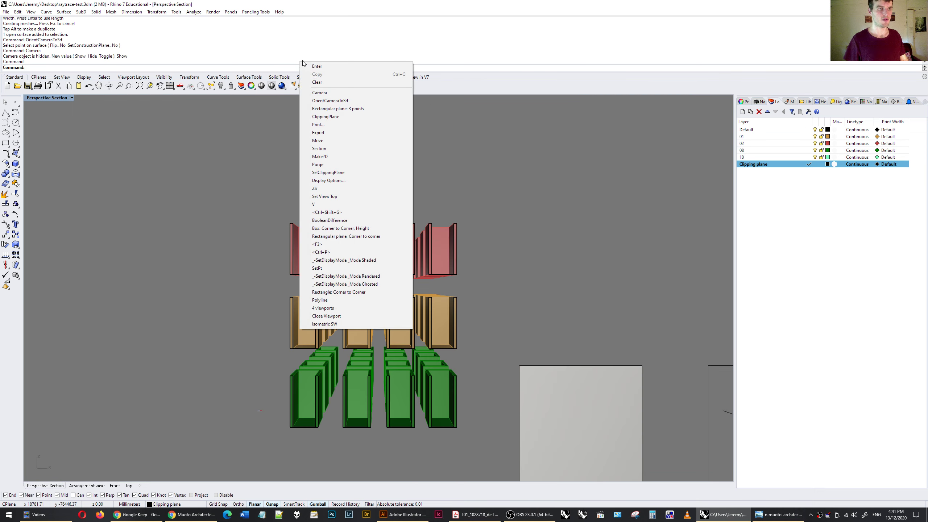
click(316, 93)
click(94, 68)
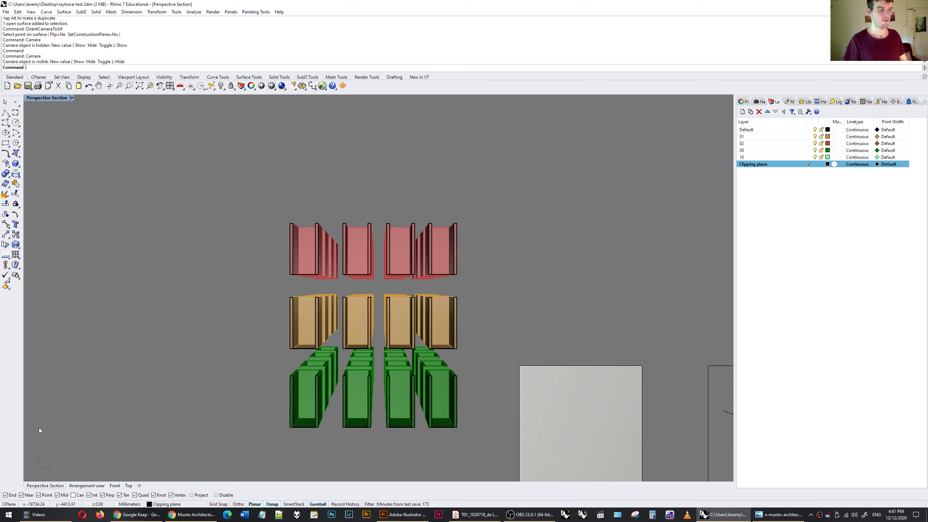
Cut a section through all the blocks along the clipping plane in the Arrangement view, with GroupObjectsBySectionPlane set to No
click(86, 486)
right_drag(284, 324, 493, 175)
drag(445, 157, 281, 318)
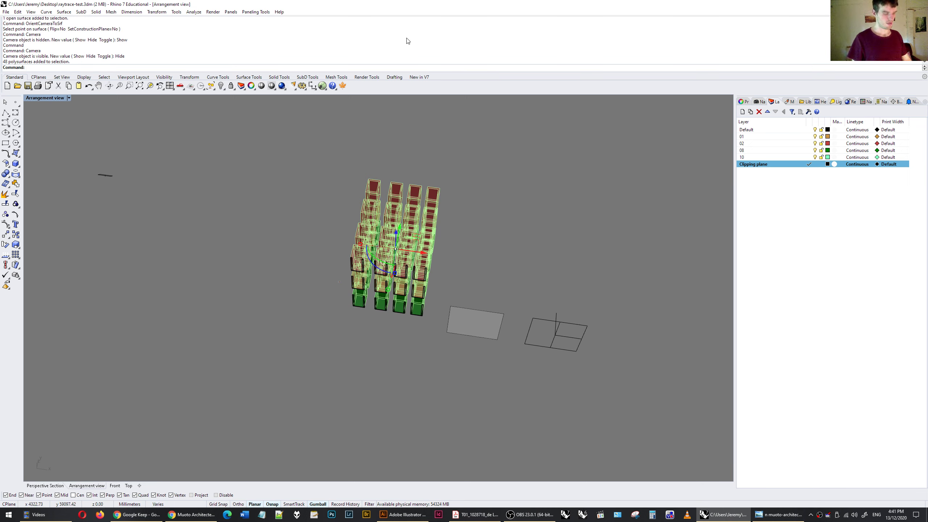
text(Sectio)
key(Return)
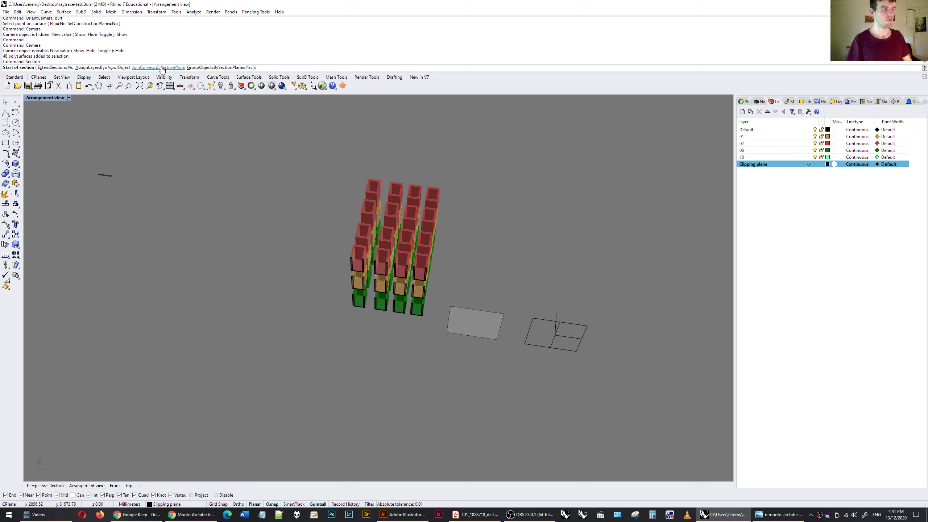
click(219, 67)
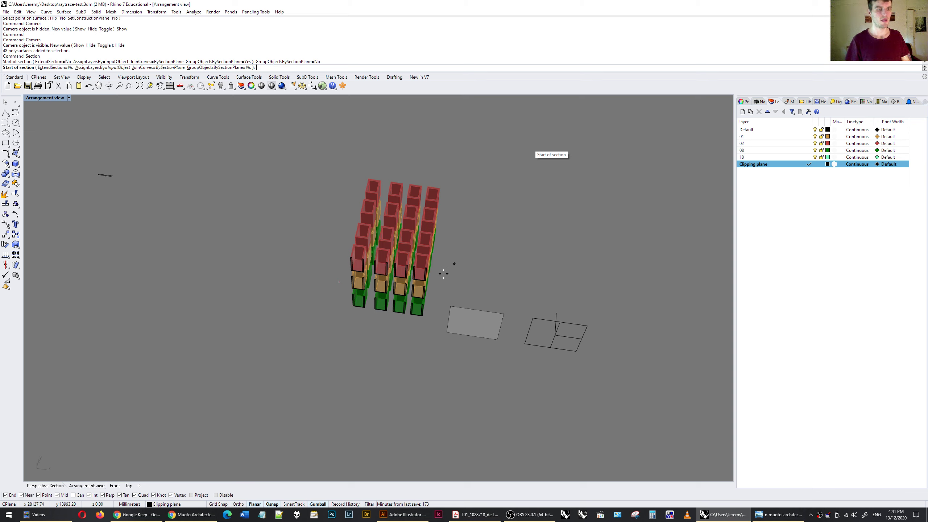
right_drag(304, 319, 461, 258)
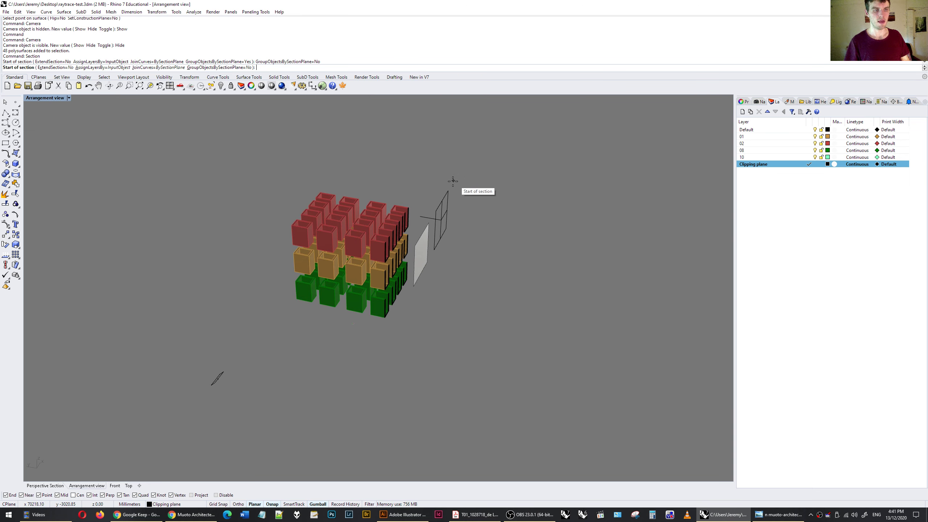
click(448, 190)
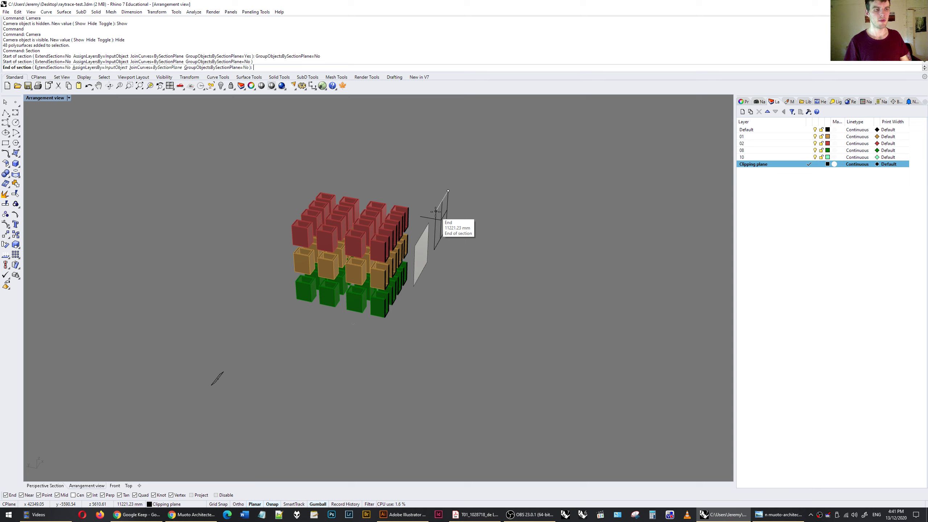
click(320, 371)
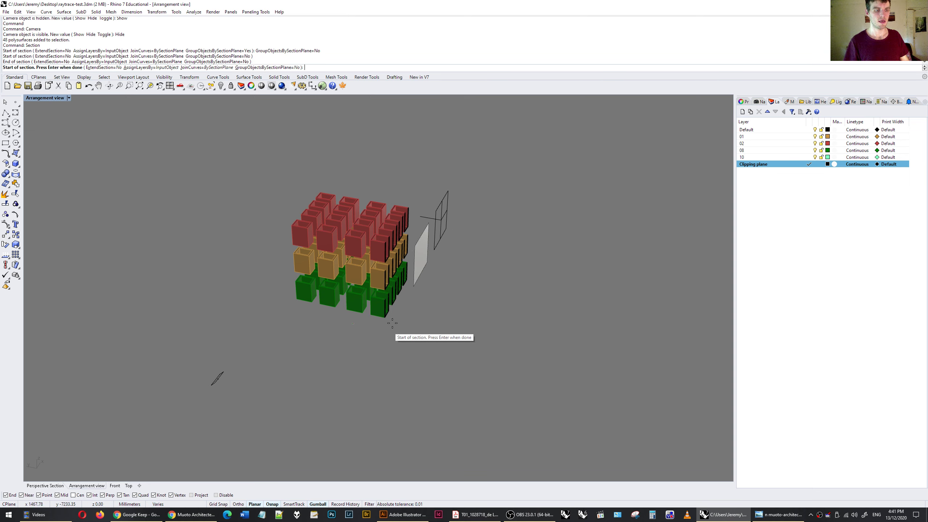
key(Return)
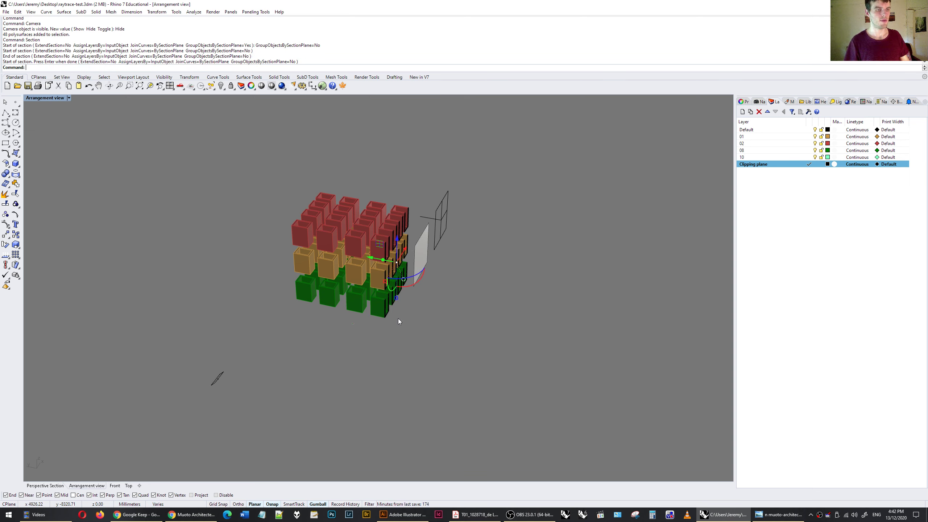
Move the section curves out of the blocks along the green axis and inspect them from several angles, leaving nothing selected
drag(371, 261, 117, 247)
drag(118, 140, 216, 291)
right_drag(194, 192, 177, 193)
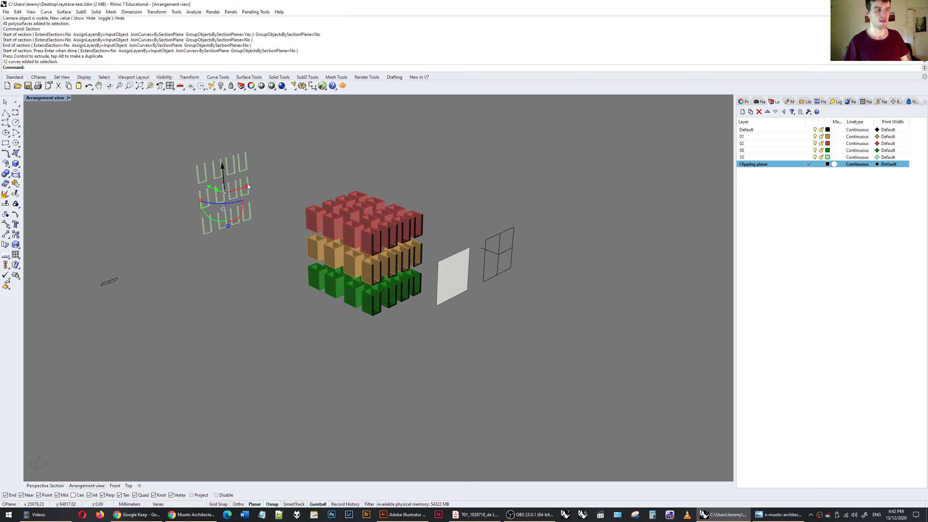
click(256, 175)
click(242, 168)
right_drag(308, 156, 278, 161)
key(Escape)
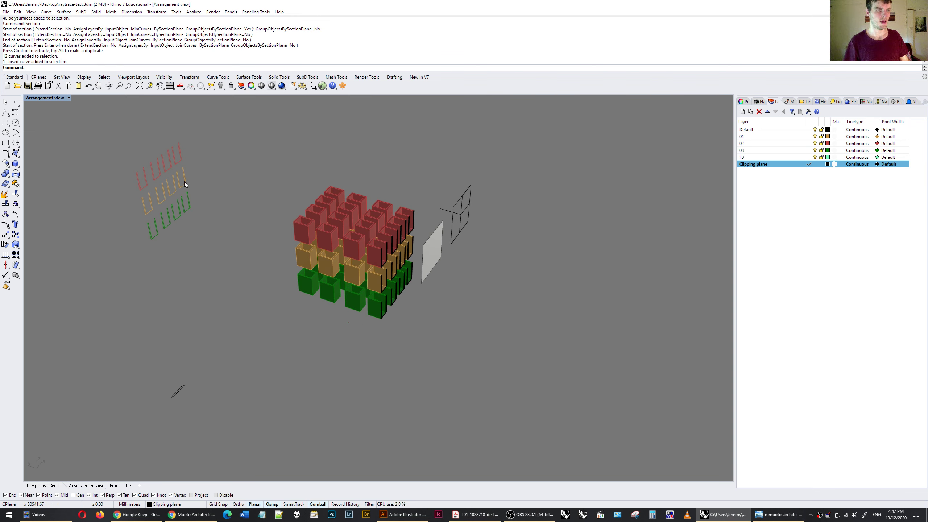
Move all the section curves far along the red axis, well clear of the blocks, and deselect them
scroll(89, 180, down, 5)
drag(133, 231, 134, 230)
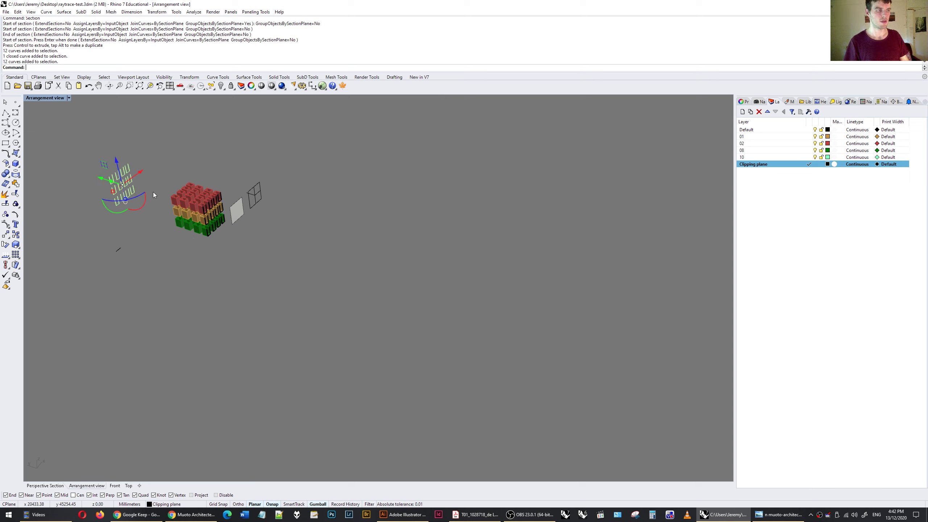
drag(140, 172, 303, 119)
key(Escape)
Create a Make2D drawing of all the blocks from the Perspective Section view, keeping source layers, hidden lines and clipping plane intersections
click(49, 485)
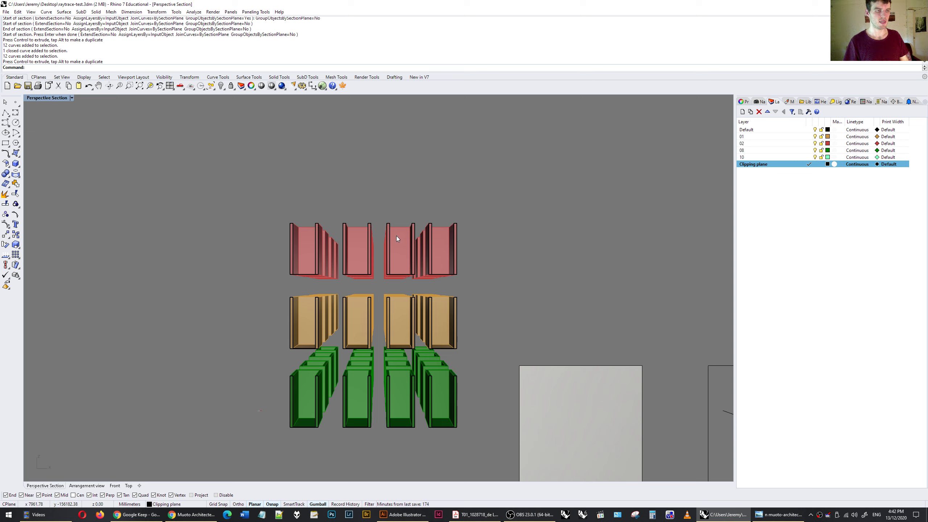
drag(255, 191, 509, 450)
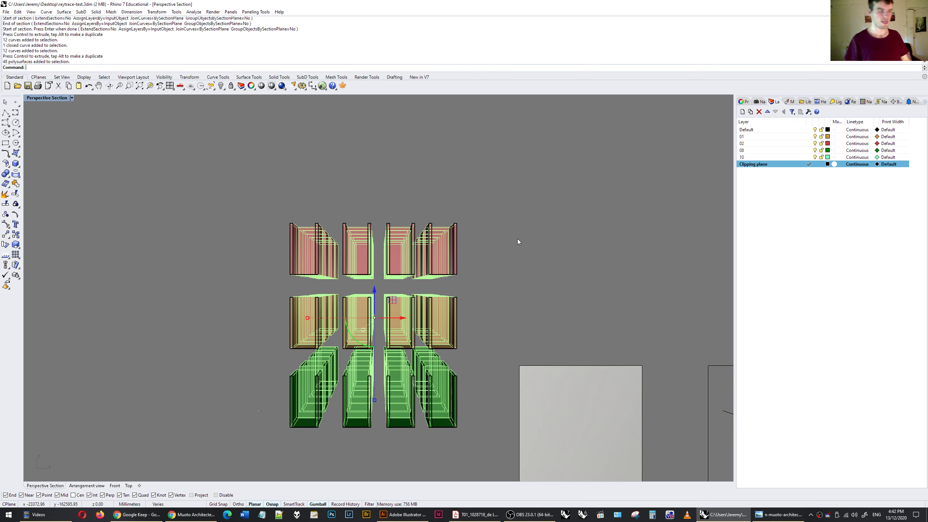
text(Make2D)
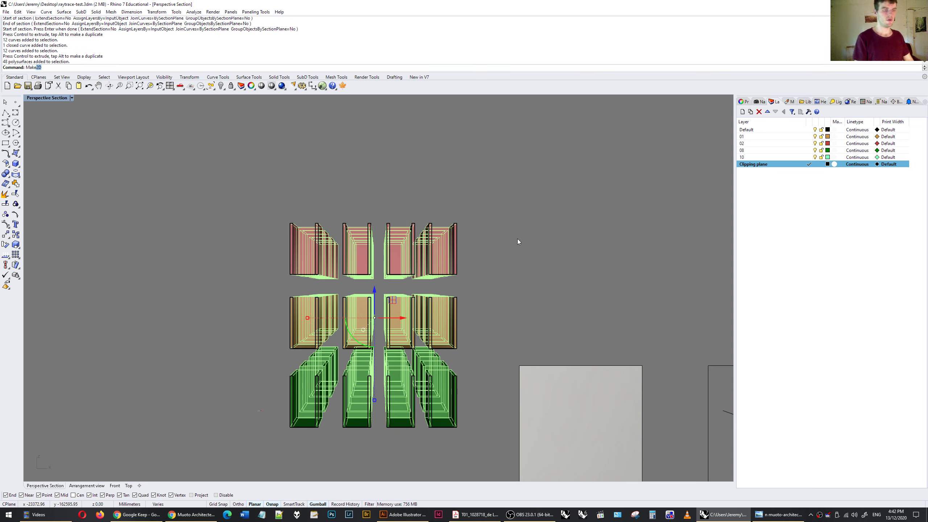
key(Return)
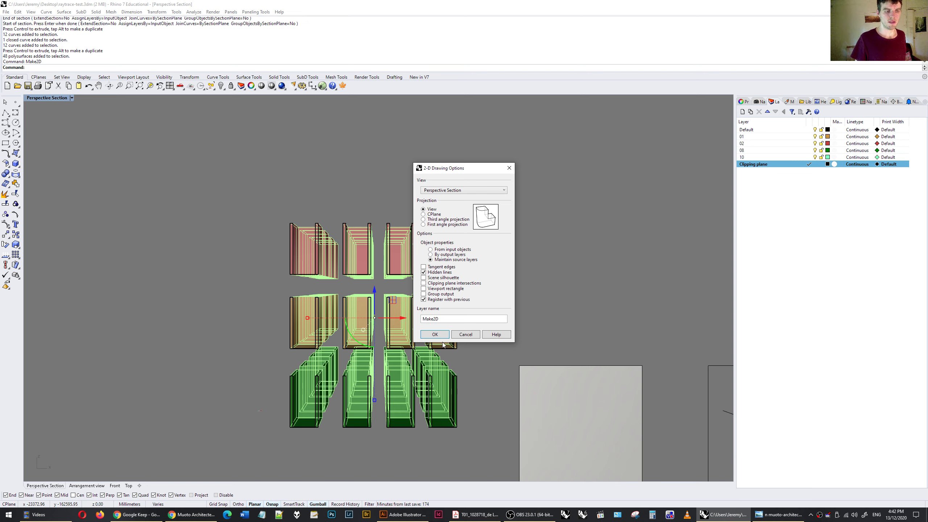
click(435, 334)
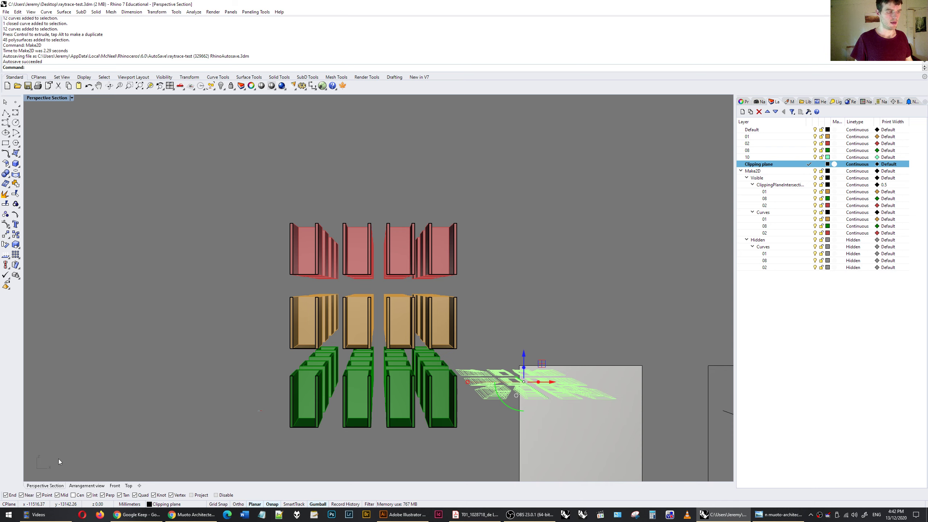
Move the 2D drawing away from the blocks to a clear spot in the Arrangement view
click(83, 487)
right_drag(212, 440, 316, 139)
scroll(302, 120, up, 3)
text(ZS)
key(Return)
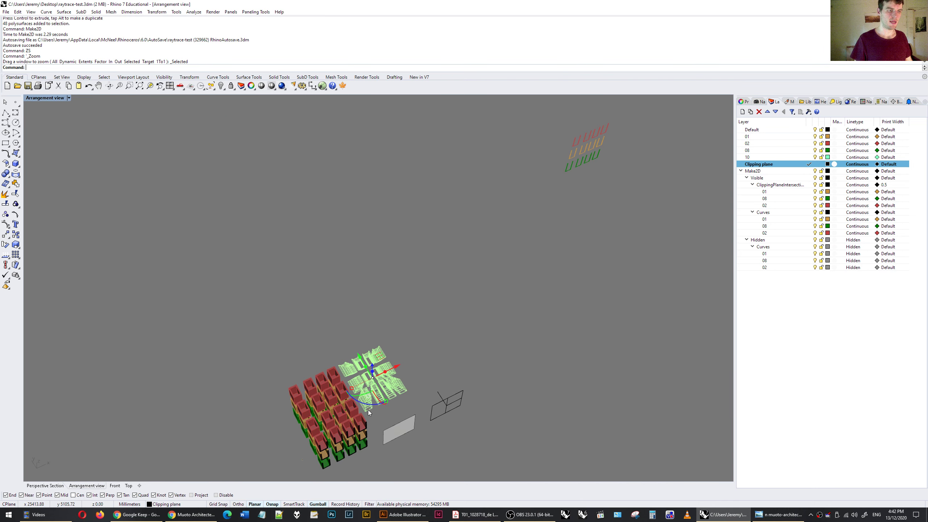
drag(369, 363, 475, 330)
Rotate the upright section curves so they lie flat, parallel to the 2D drawing
right_drag(629, 298, 631, 279)
drag(608, 187, 692, 281)
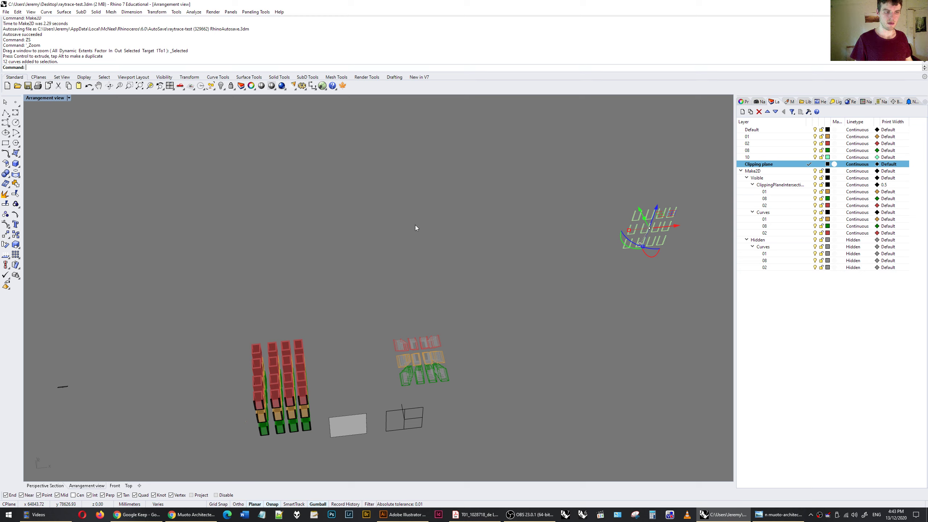
right_drag(472, 235, 510, 223)
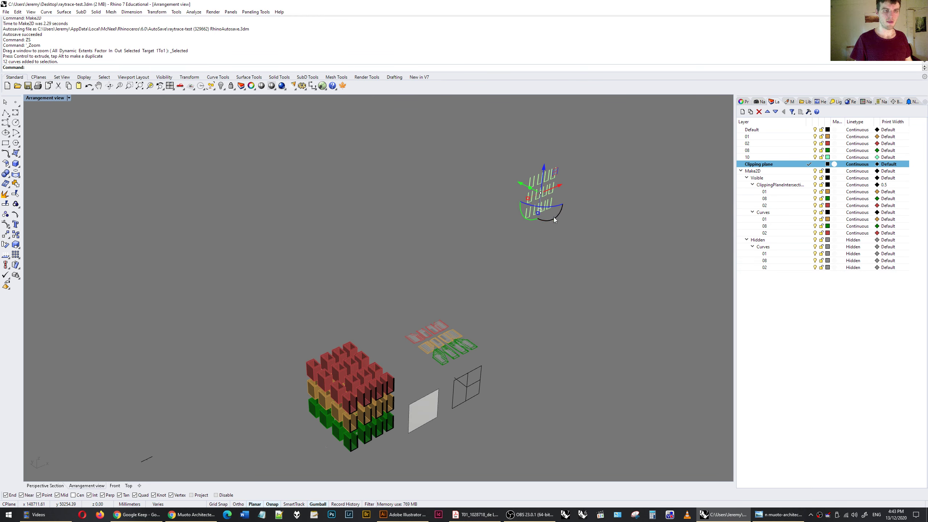
drag(554, 219, 552, 202)
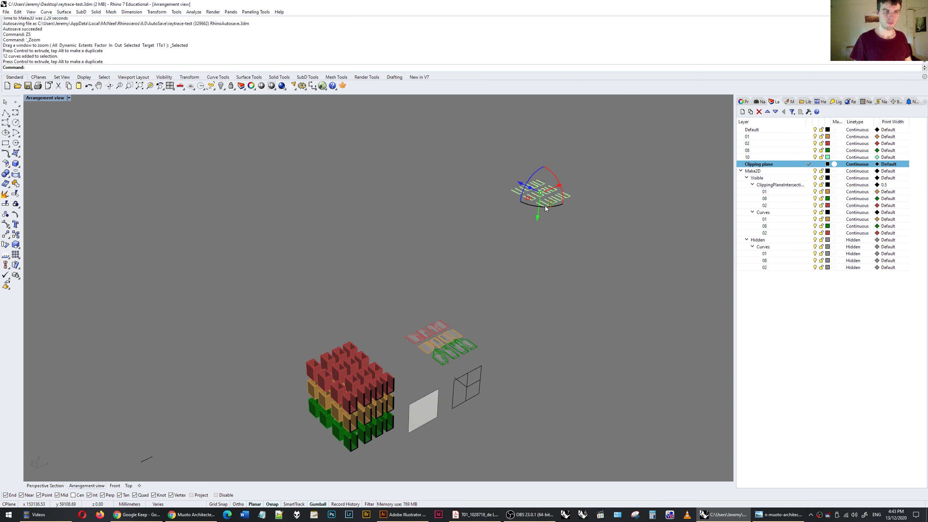
Move the section curves from their outer green corner onto the matching front corner of the green blocks in the 2D drawing
scroll(550, 205, up, 5)
scroll(551, 206, up, 2)
text(move)
key(Return)
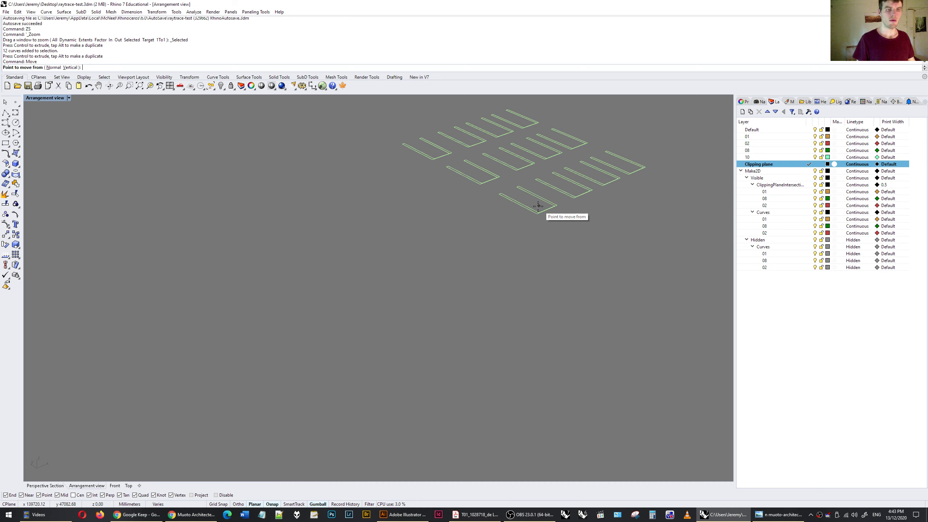
click(537, 217)
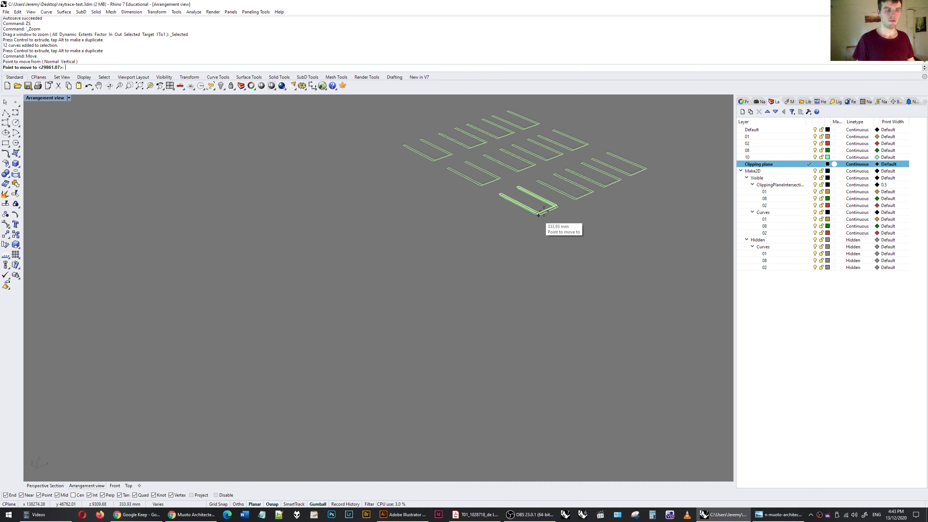
scroll(554, 195, down, 5)
scroll(457, 292, up, 5)
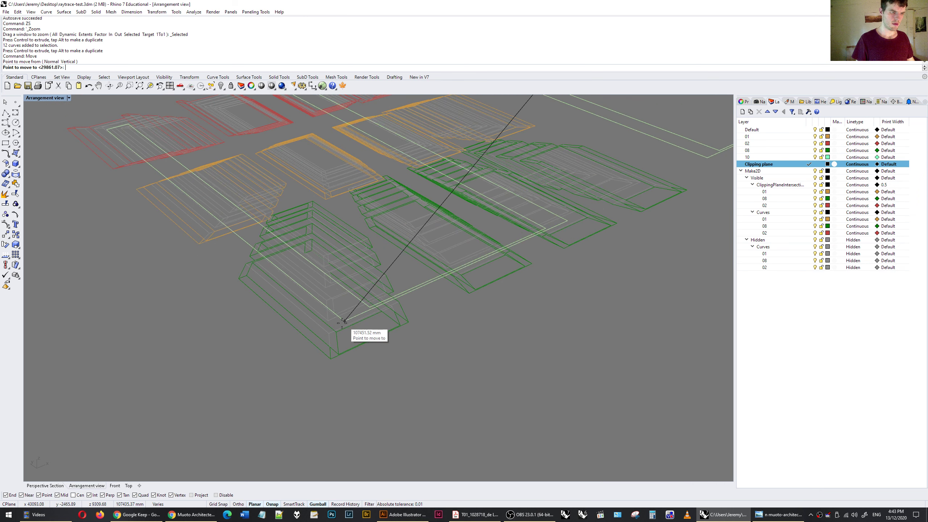
click(331, 361)
Examine how the section curves line up with the cut outlines of the 2D drawing, and compare with the blocks
scroll(467, 250, down, 5)
right_drag(467, 250, 484, 217)
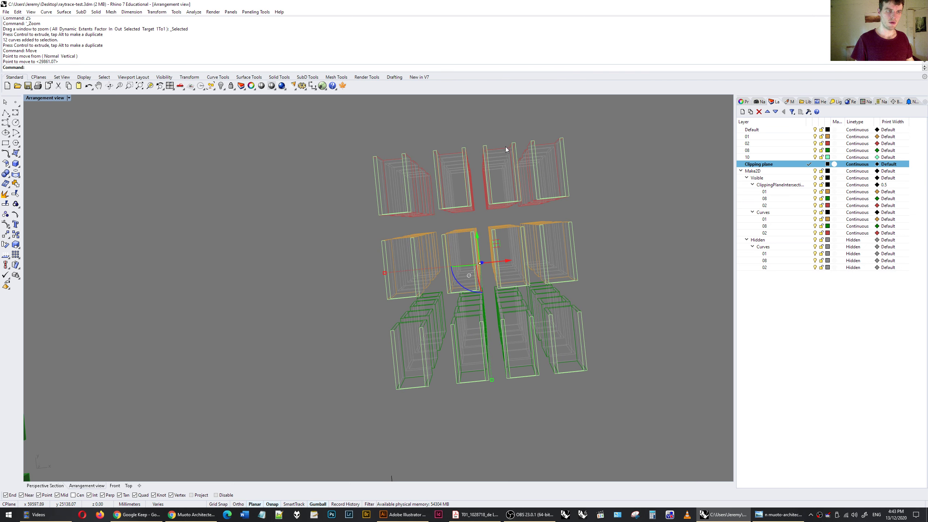
scroll(396, 137, up, 8)
scroll(388, 149, down, 5)
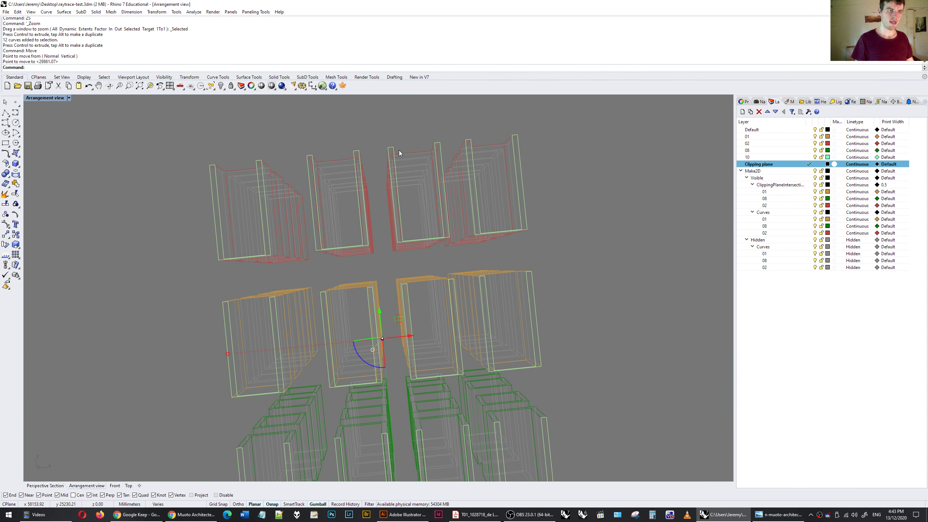
right_drag(505, 168, 413, 149)
scroll(417, 148, down, 3)
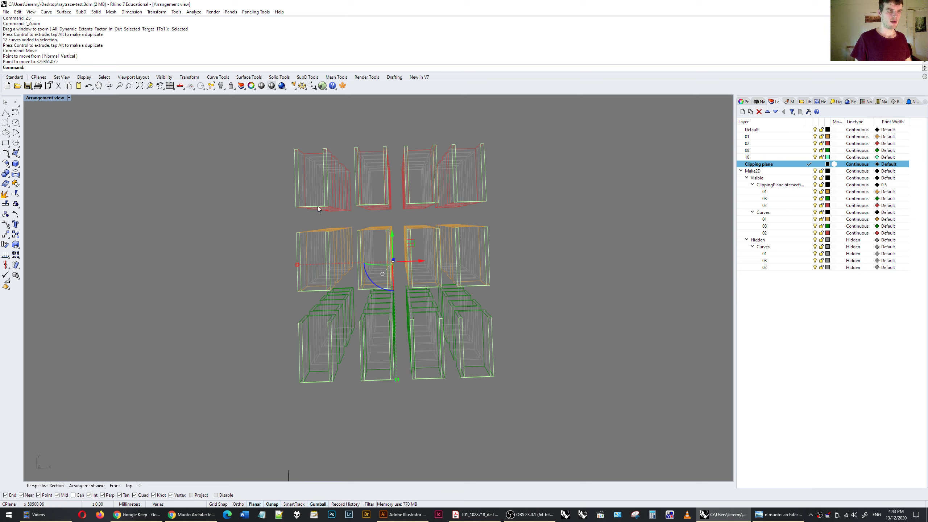
scroll(322, 203, down, 4)
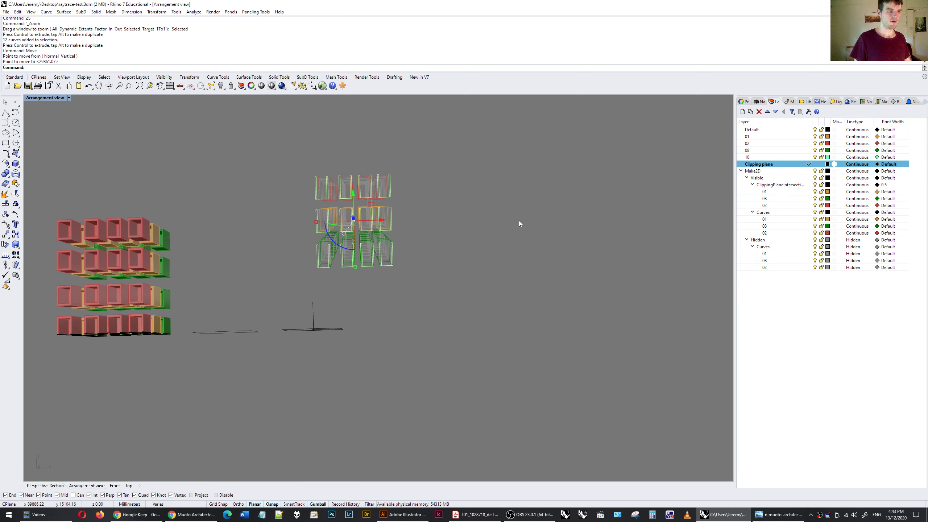
right_drag(232, 272, 365, 237)
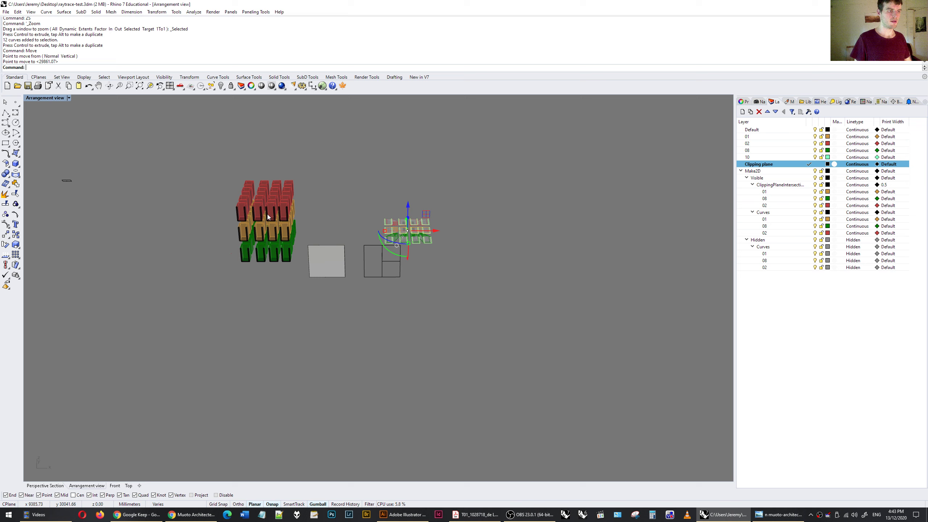
Zoom the Perspective Section view out from the blocks and show its camera object
click(49, 486)
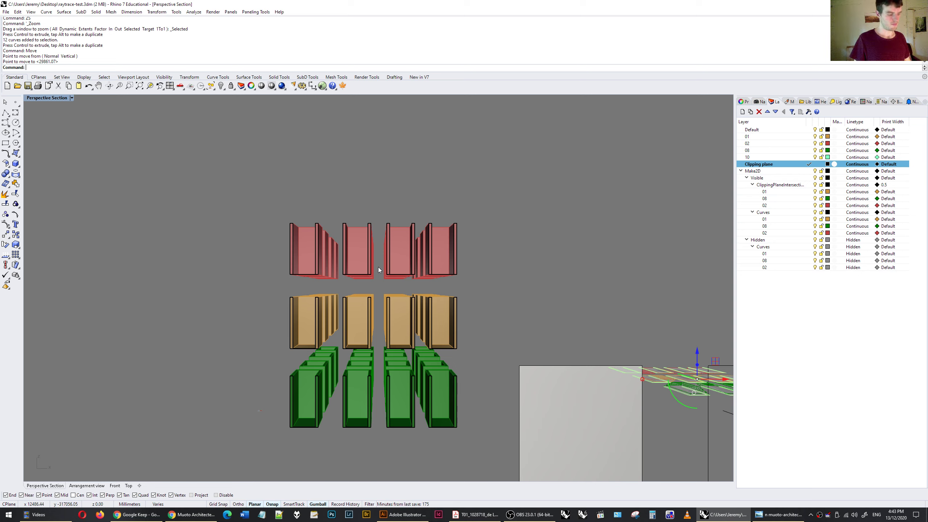
scroll(380, 272, down, 6)
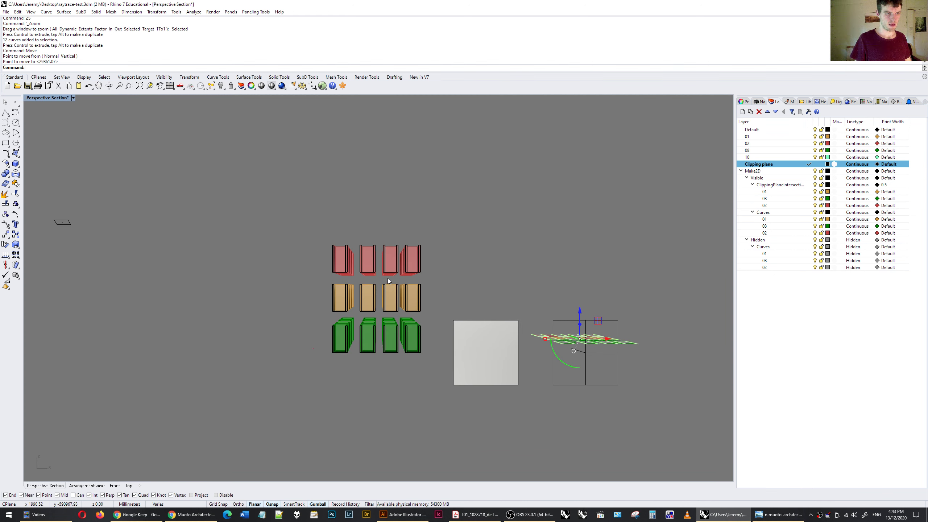
click(87, 486)
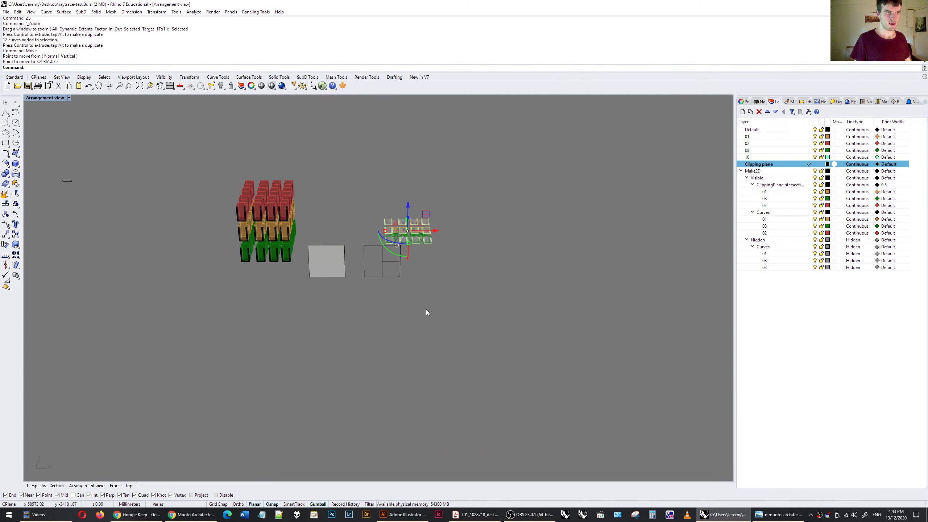
click(45, 486)
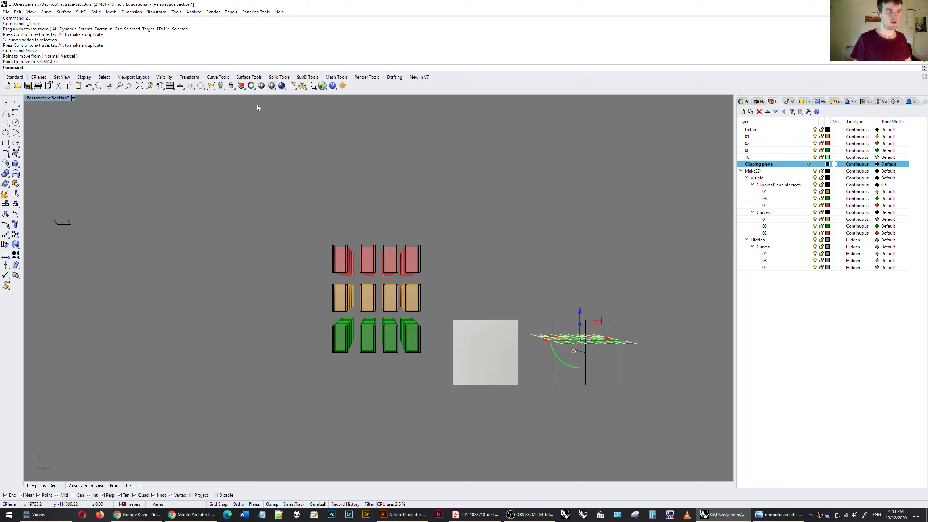
right_click(287, 58)
click(307, 118)
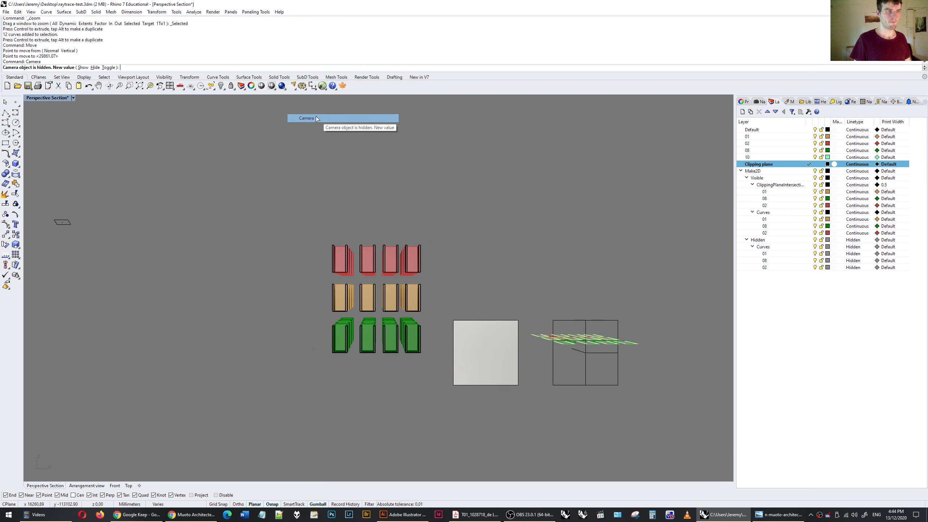
click(83, 68)
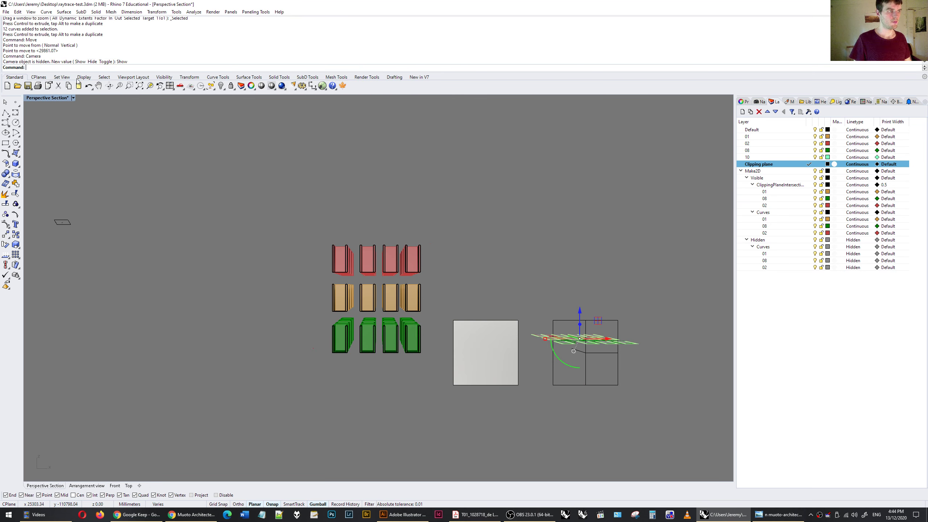
Move the Perspective Section camera's target point closer to the camera in the Arrangement view
click(88, 485)
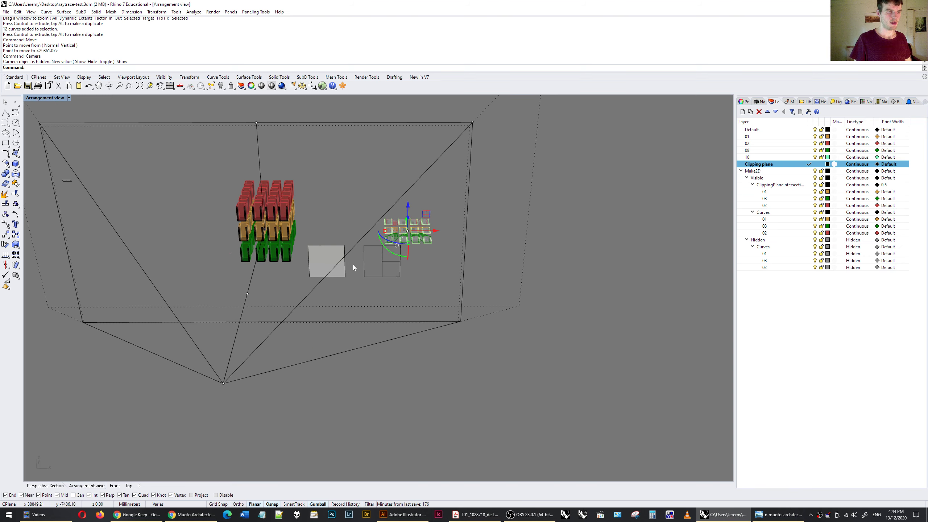
right_drag(352, 264, 318, 186)
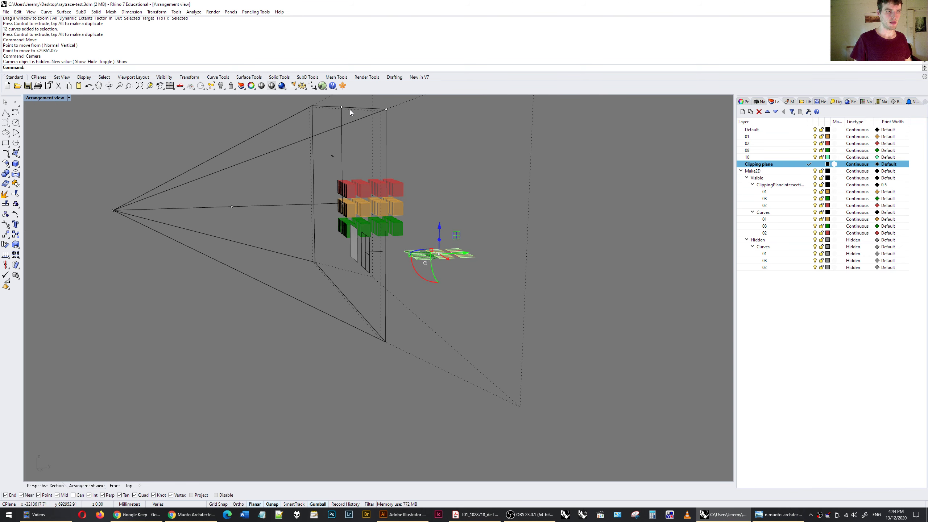
drag(343, 207, 315, 211)
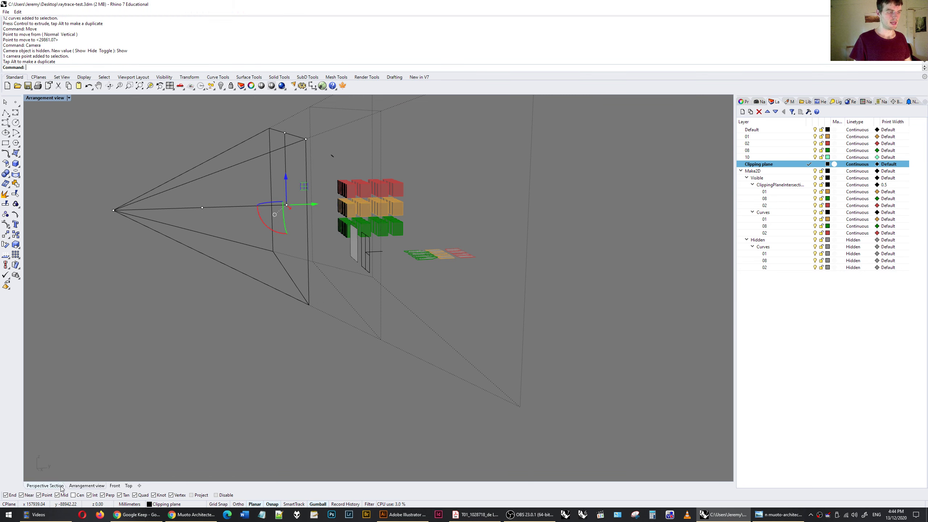
Generate a Make2D drawing of all the coloured blocks from the Perspective Section view
click(45, 486)
drag(321, 233, 451, 376)
right_click(456, 48)
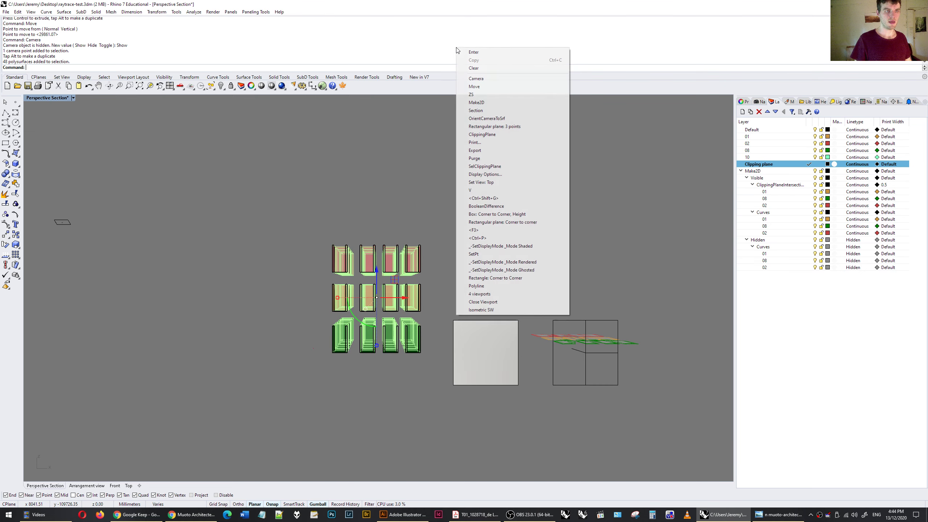
click(477, 102)
click(432, 334)
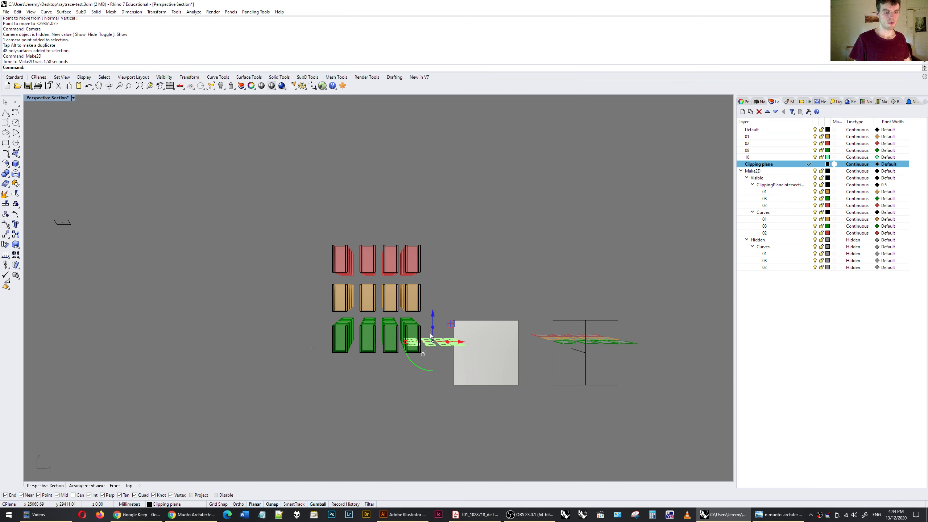
Place the new 2D drawing over the earlier one in the Top view to compare their sizes, and delete it
click(128, 486)
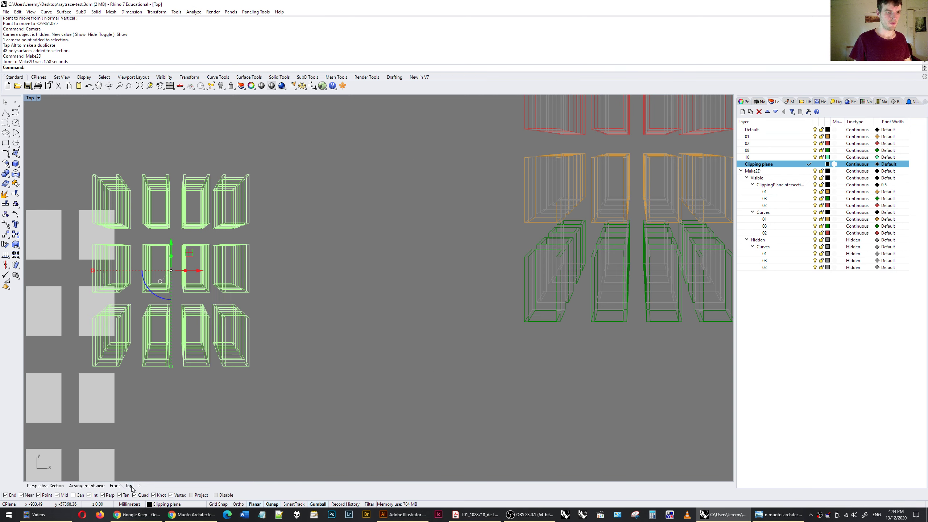
scroll(362, 242, down, 3)
drag(301, 231, 490, 200)
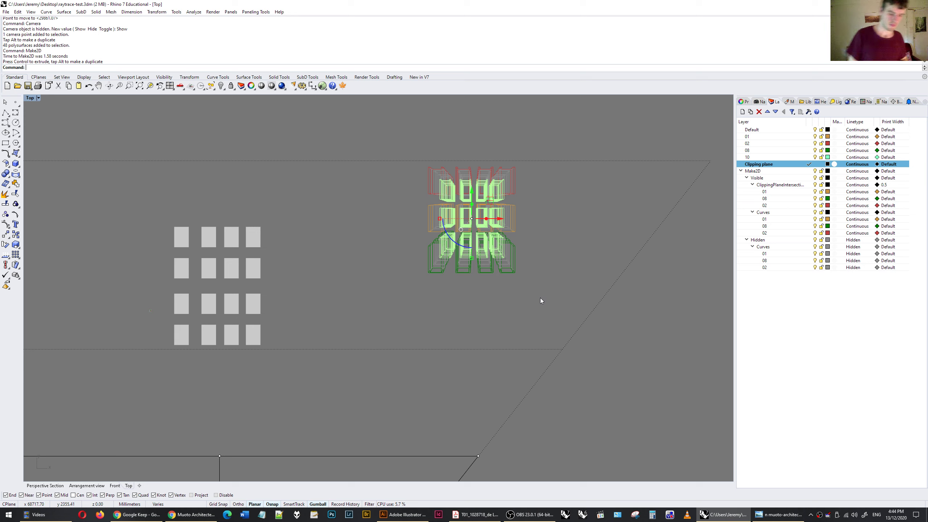
key(Delete)
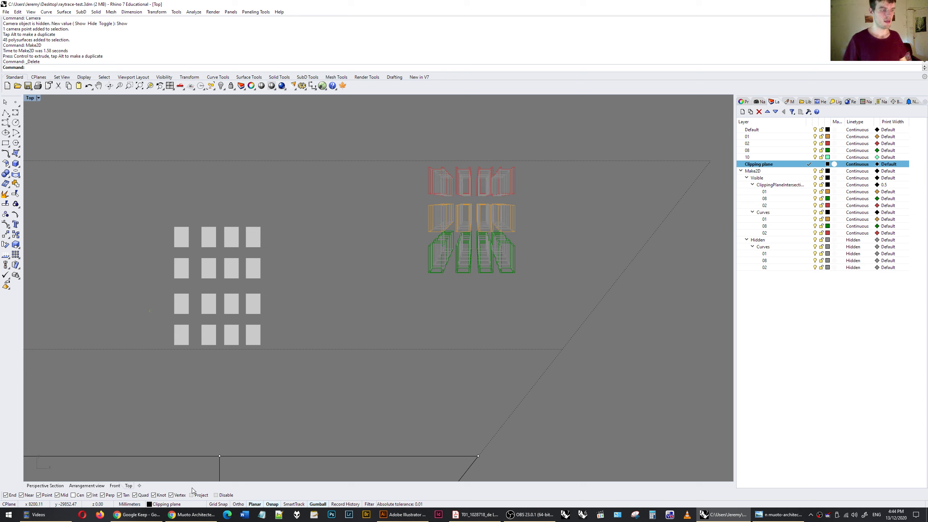
Restore the saved named view Perspective Section in the Perspective Section viewport
click(47, 486)
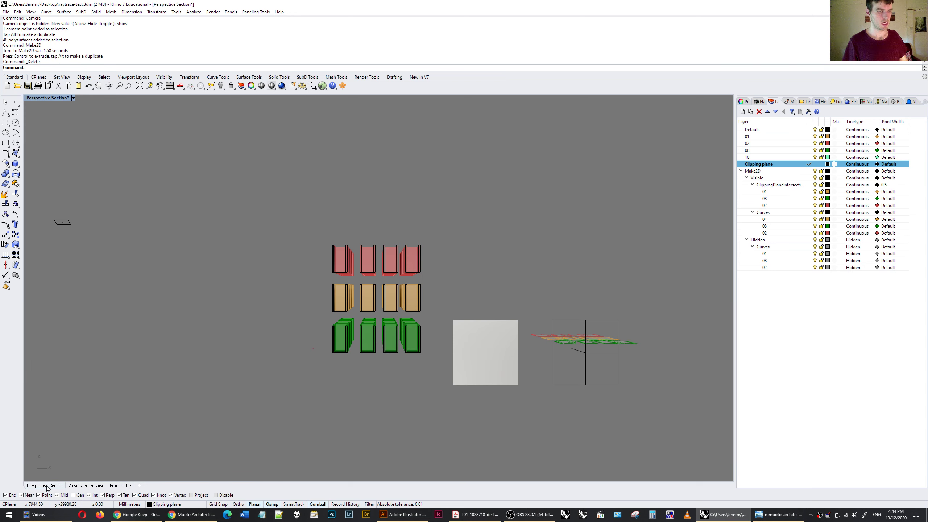
right_click(402, 38)
click(760, 101)
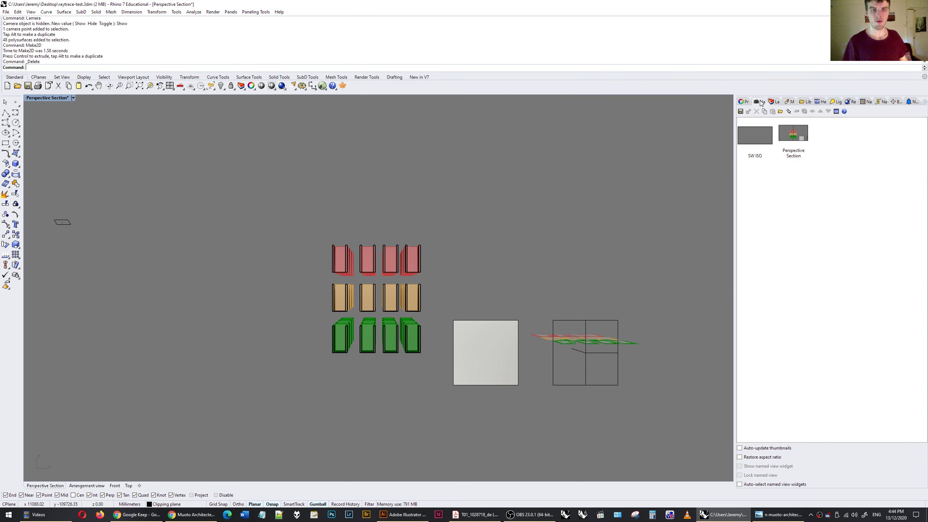
double_click(794, 138)
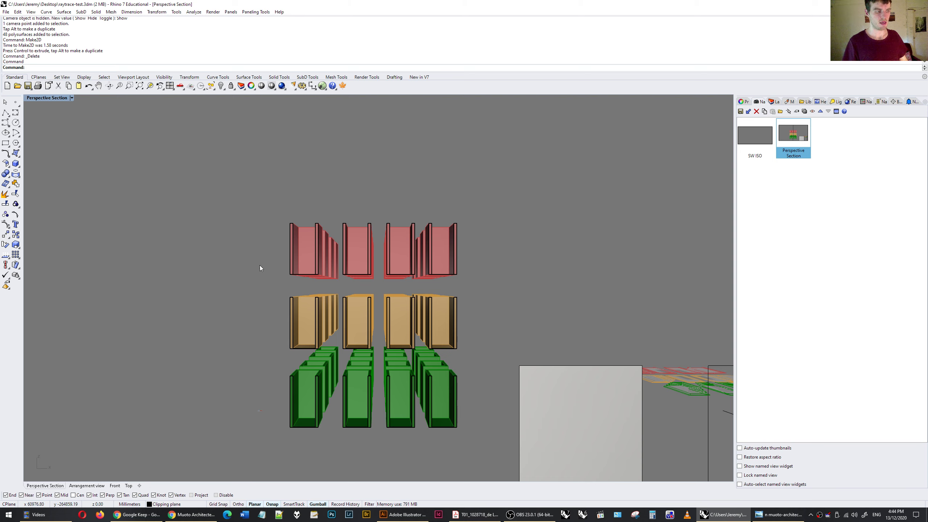
Show the Perspective Section camera object and examine its frustum around the blocks in the Arrangement view
right_click(169, 57)
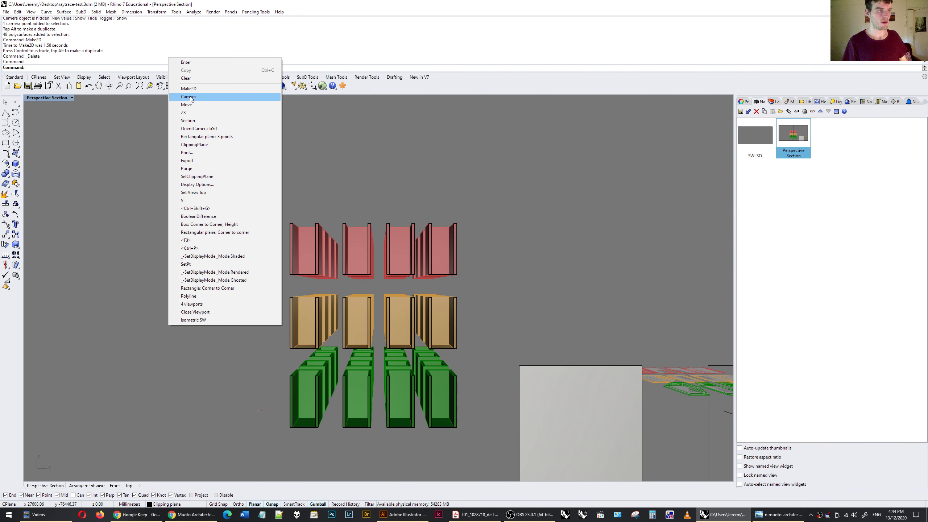
click(191, 96)
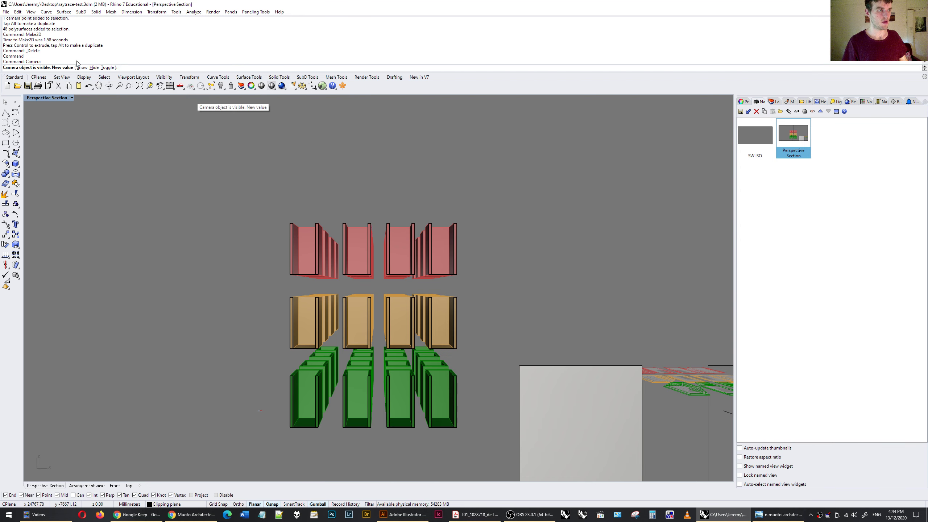
click(87, 486)
right_drag(375, 293, 325, 130)
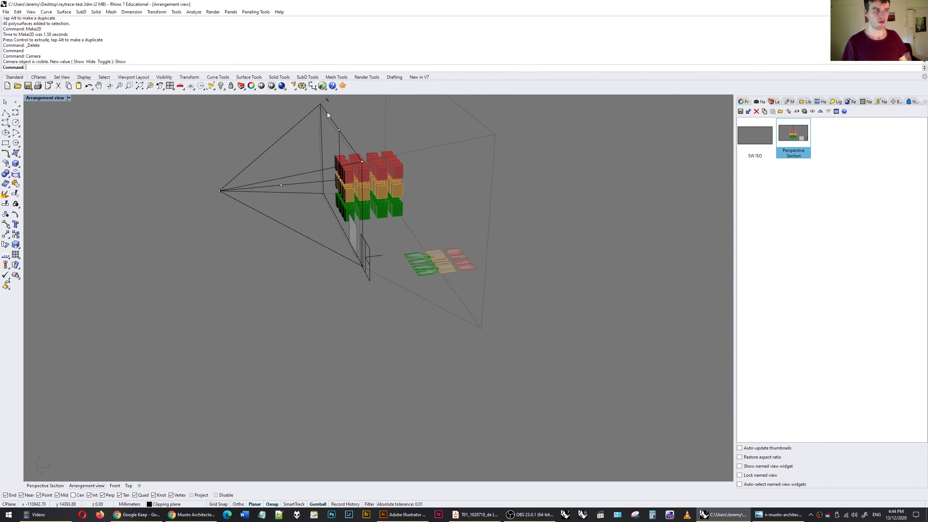
right_drag(362, 261, 443, 384)
Select all the 2D drawing and section curves and export them from the Top view as Adobe Illustrator file 02
drag(337, 188, 451, 290)
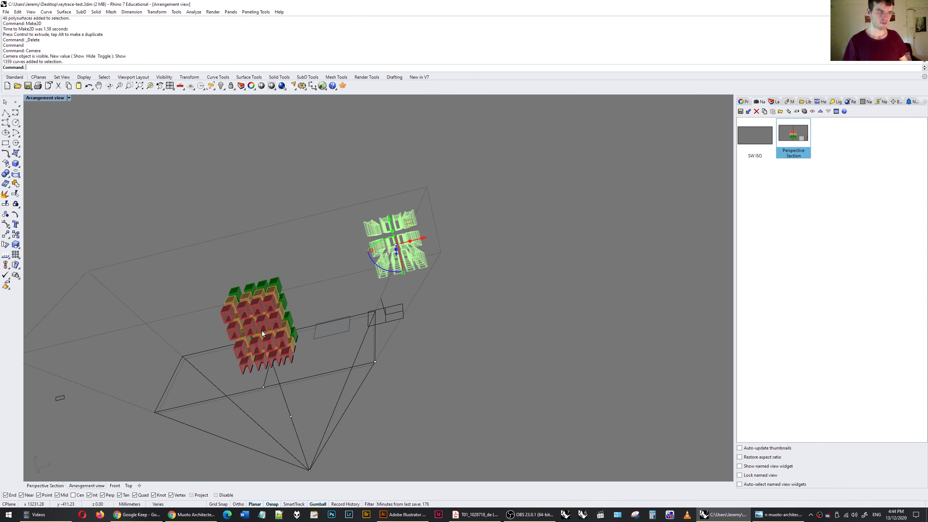
click(128, 485)
scroll(513, 197, up, 5)
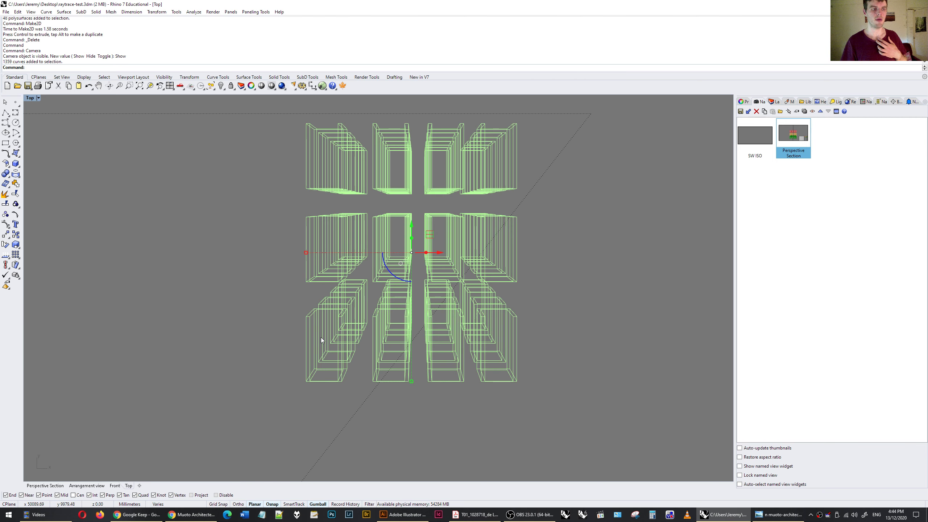
scroll(321, 340, down, 3)
scroll(401, 246, up, 3)
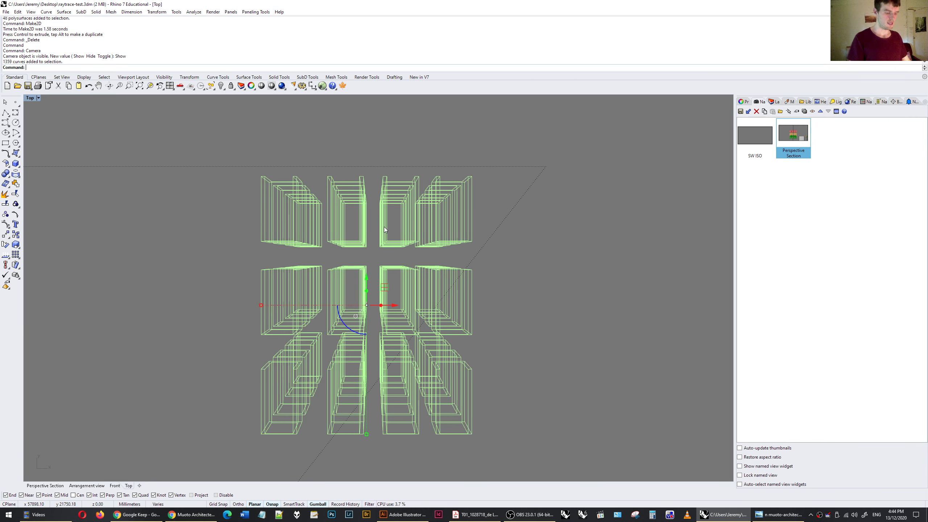
text(export)
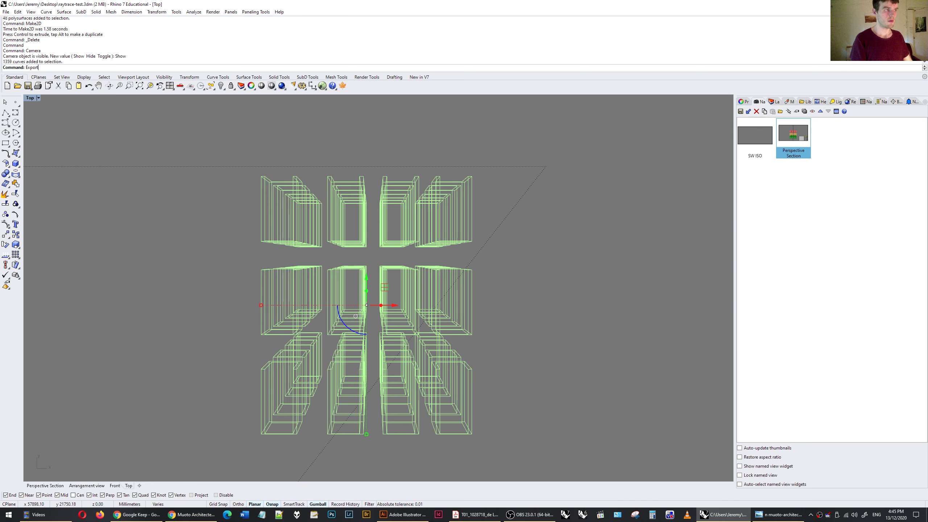
key(Return)
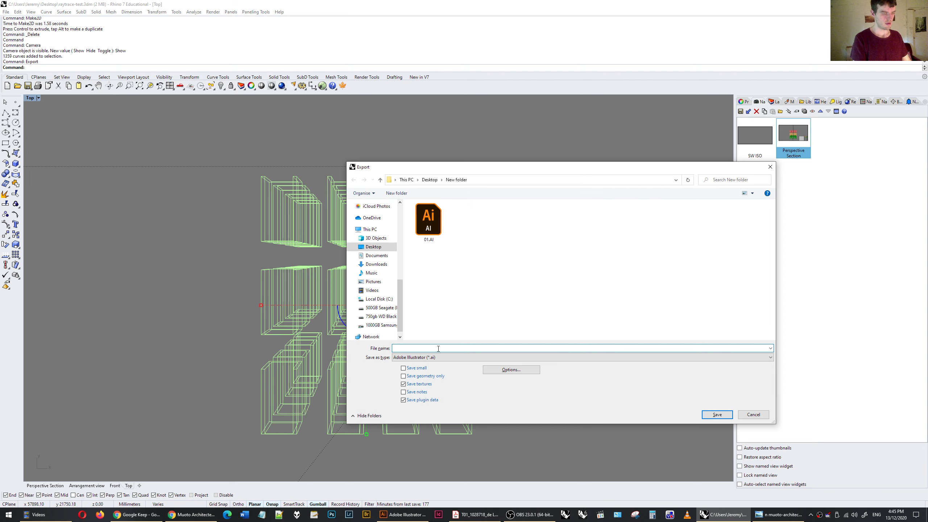
text(02)
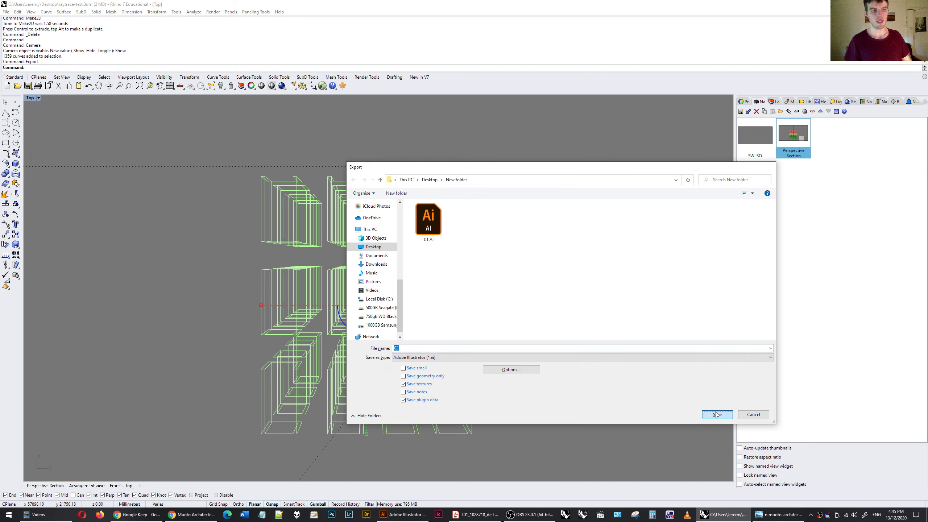
click(717, 414)
click(427, 298)
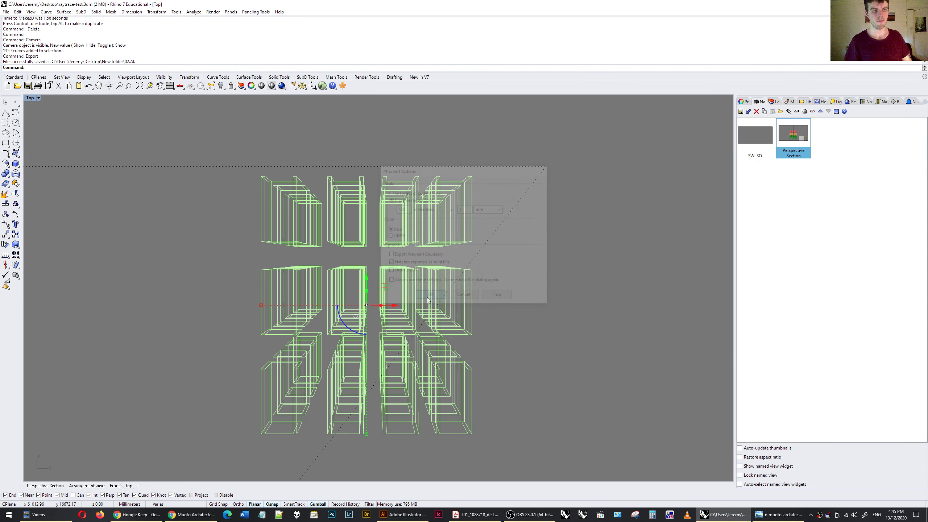
Open the exported file 02.AI from the New folder on the Desktop in Illustrator
click(39, 515)
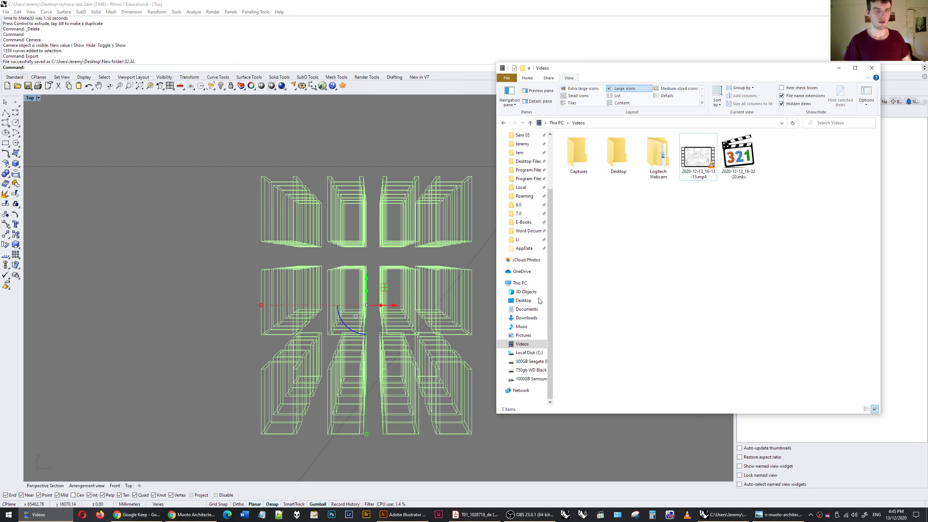
double_click(629, 154)
scroll(391, 249, down, 1)
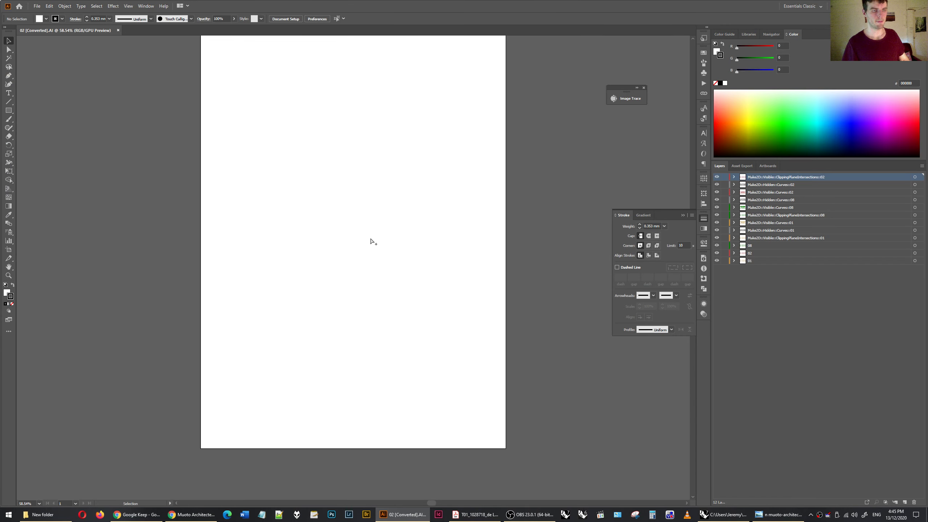
Move all the exported linework onto the middle of the artboard and set its strokes to black
alt+scroll(371, 241, down, 5)
drag(434, 212, 483, 267)
drag(462, 234, 360, 240)
scroll(360, 240, up, 2)
alt+scroll(357, 274, up, 4)
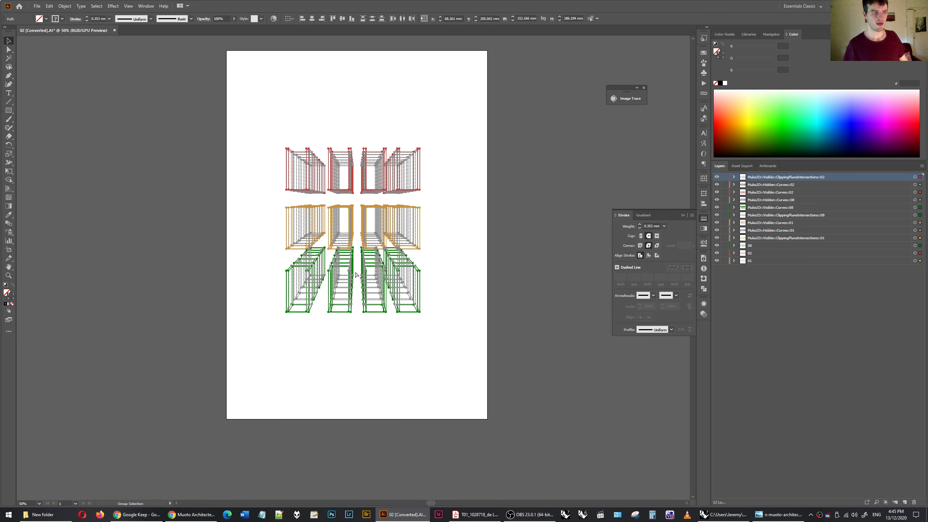
click(721, 84)
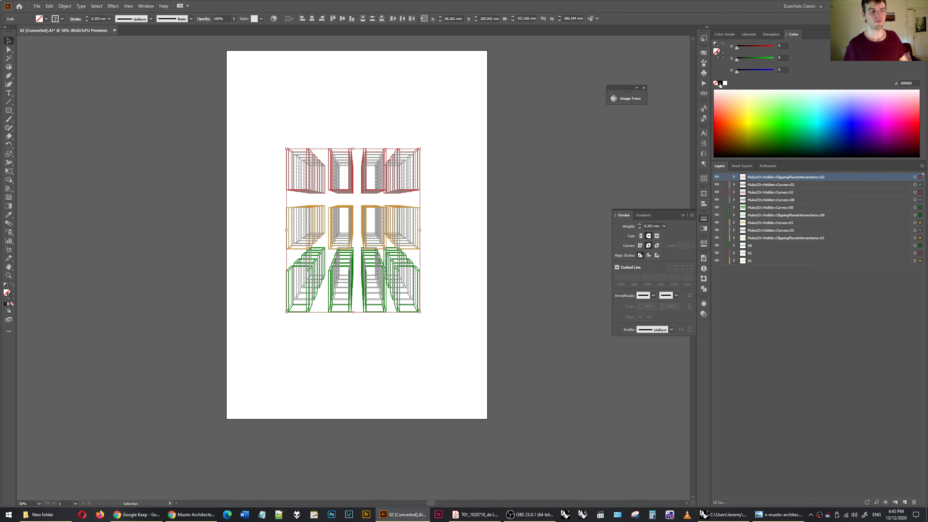
click(542, 68)
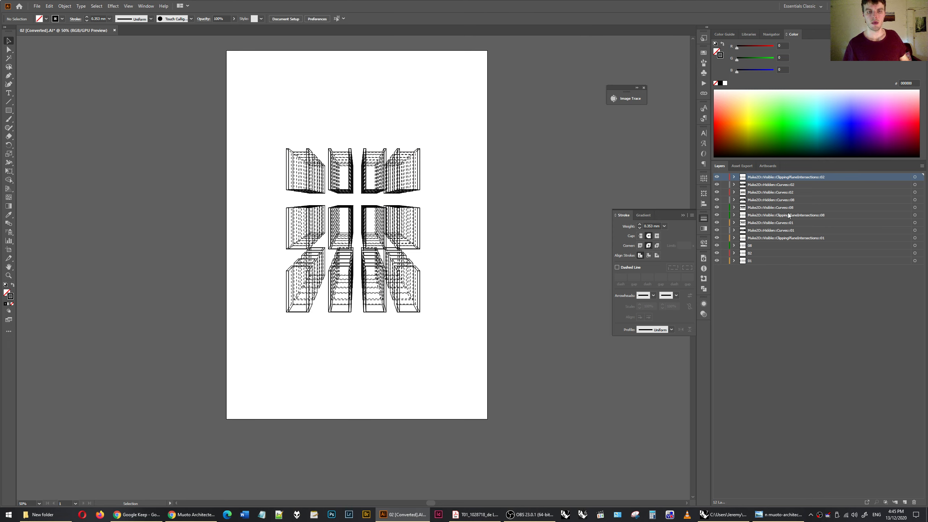
Add a new layer beside the section curve layers 08, 02 and 01
click(777, 245)
shift+click(773, 261)
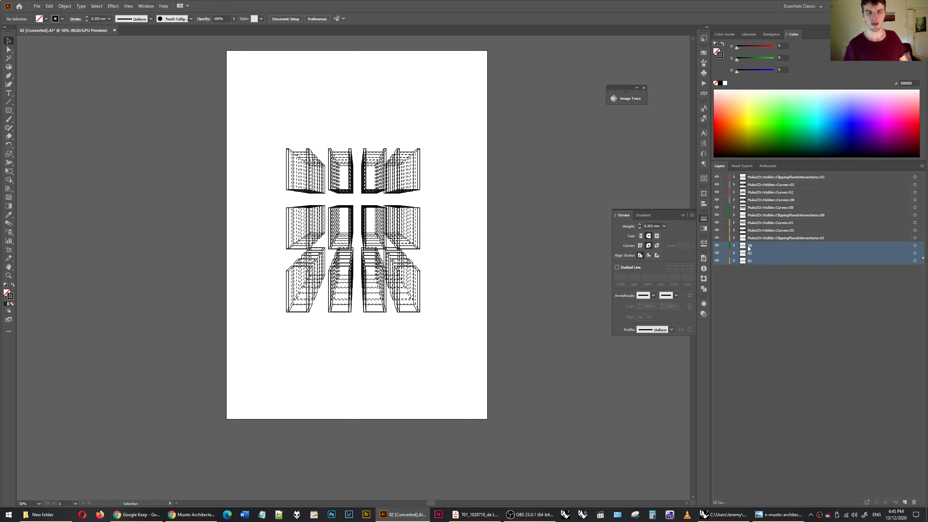
click(906, 502)
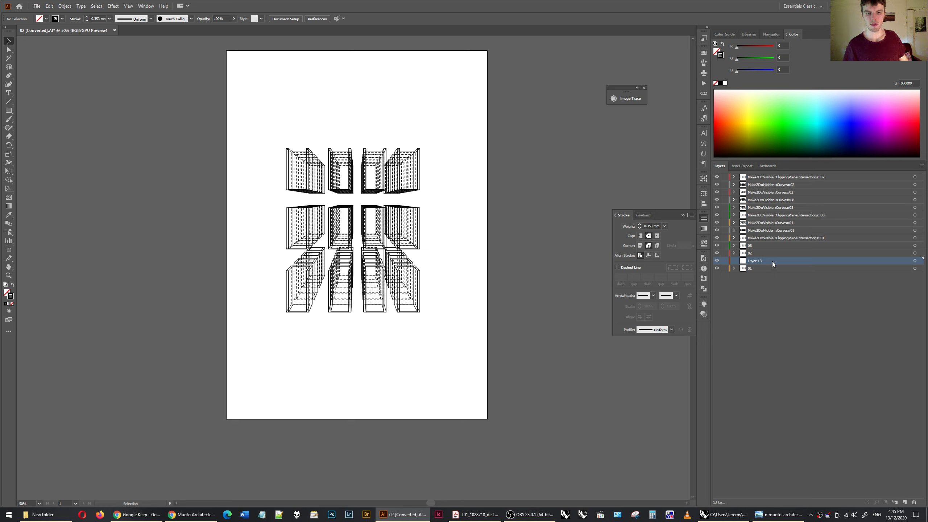
drag(772, 261, 768, 247)
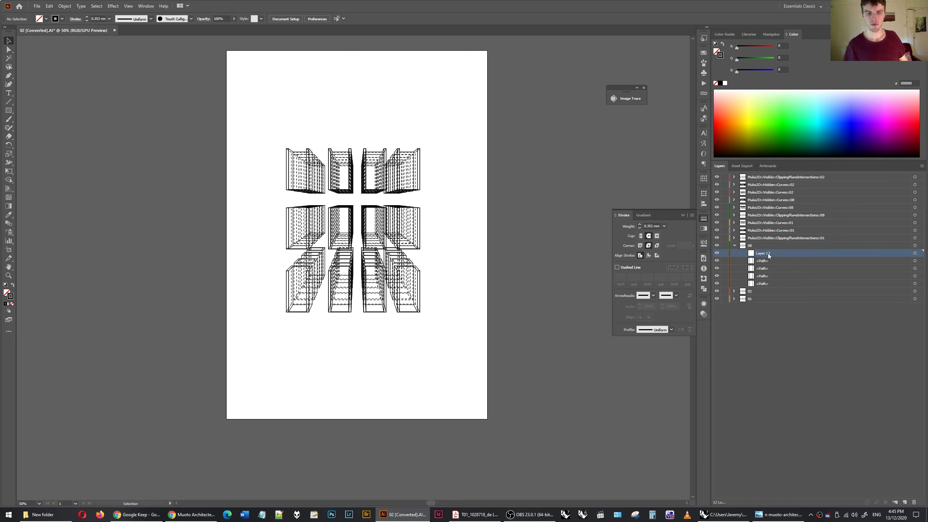
key(ctrl+z)
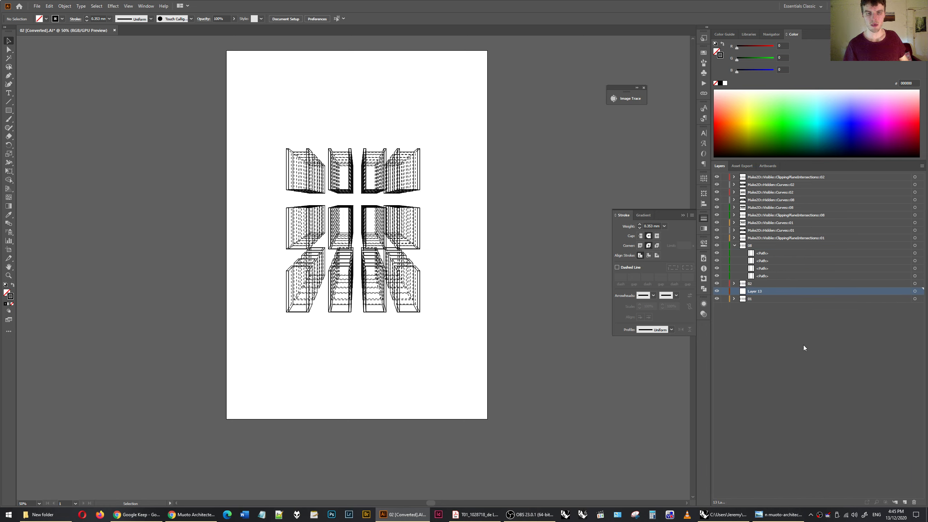
Nest layers 08, 02 and 01 together inside the new layer
click(804, 345)
click(762, 246)
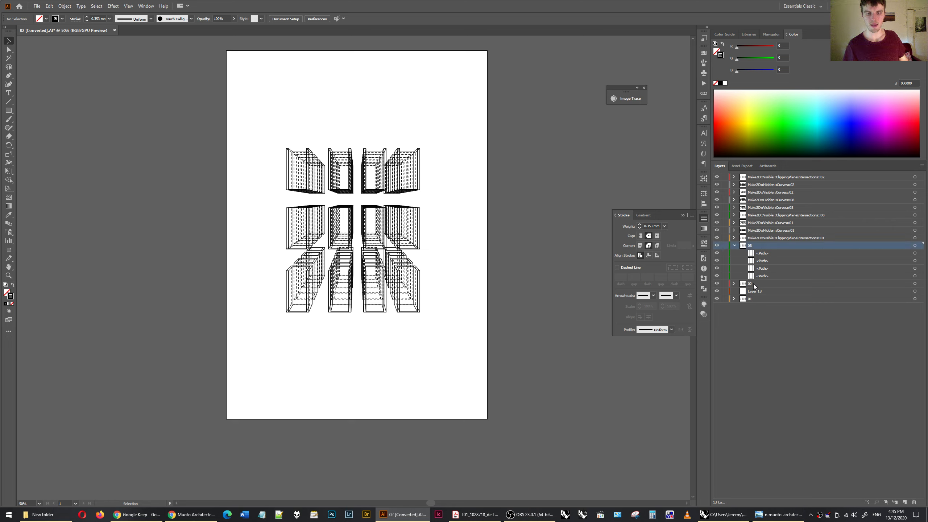
ctrl+click(754, 284)
ctrl+click(753, 300)
drag(753, 300, 756, 292)
Rename the parent layer of 08, 02 and 01 as Section and move it above all the Make2D layers
double_click(757, 246)
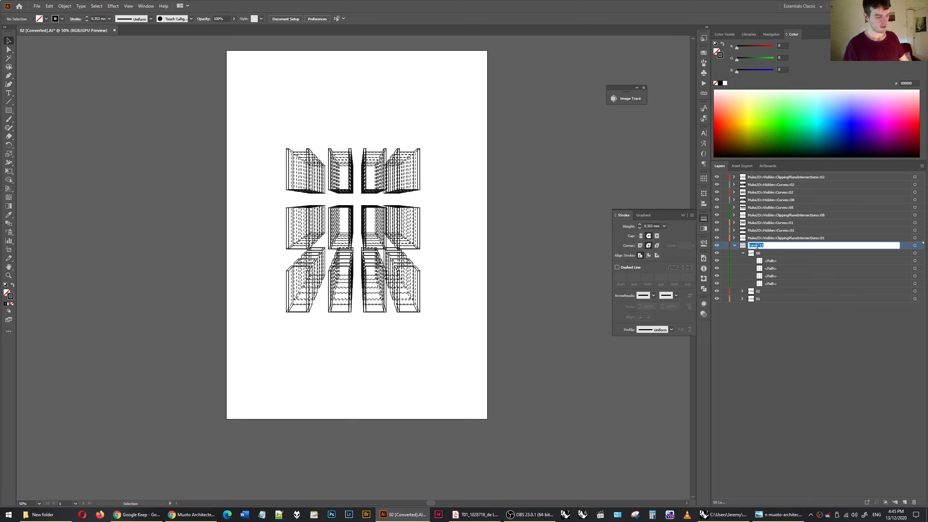
text(Section)
key(Return)
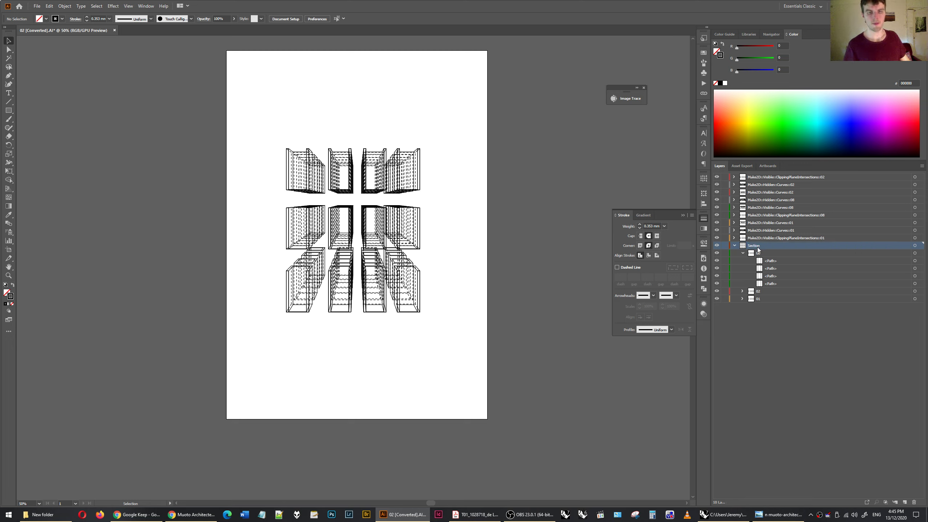
click(734, 247)
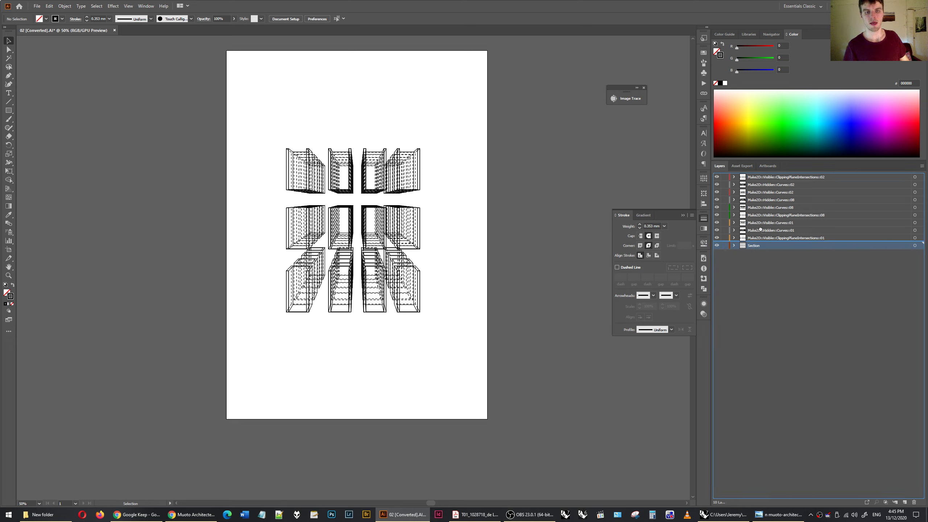
drag(763, 174, 762, 176)
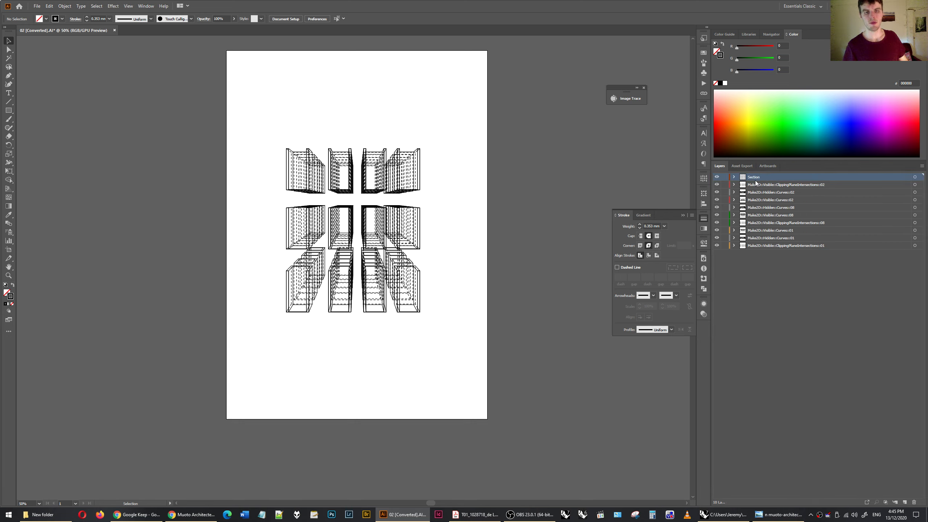
Give all curves in the Section layer a solid black fill and no stroke
click(723, 44)
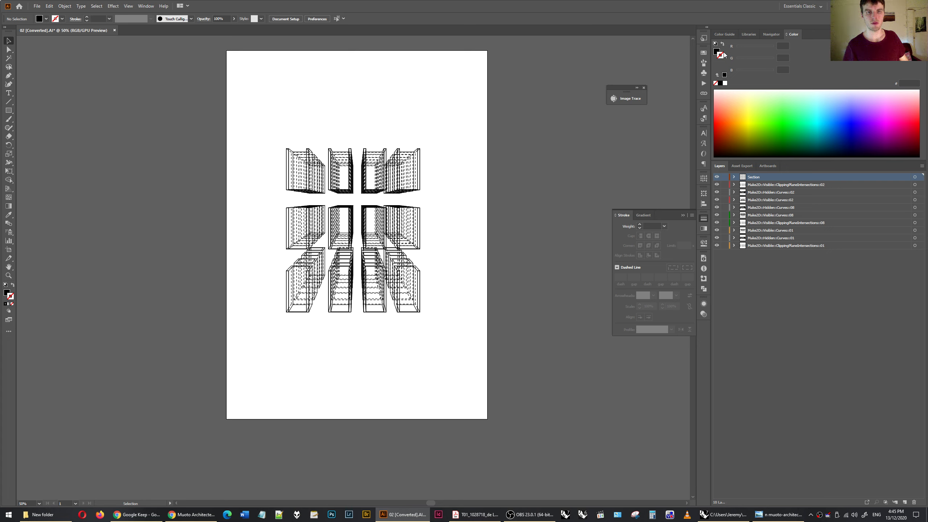
click(916, 178)
click(723, 45)
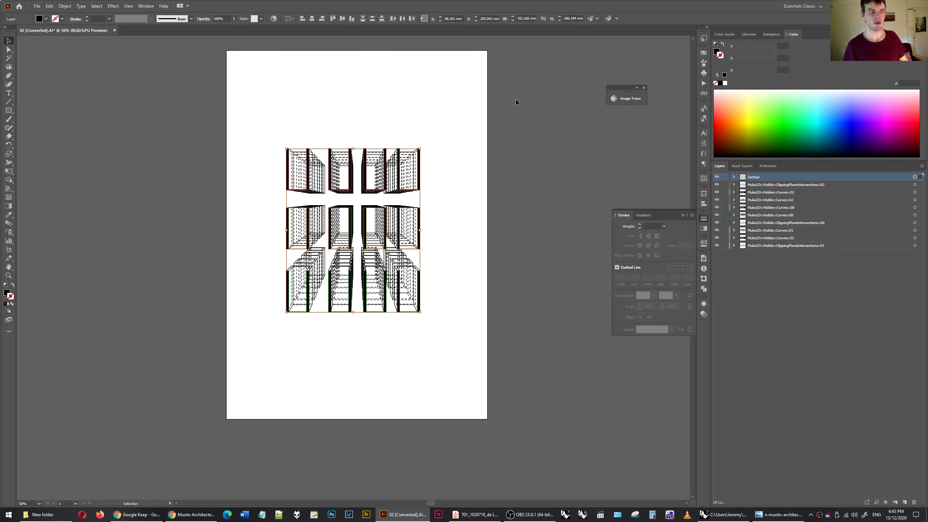
click(462, 118)
alt+scroll(372, 166, up, 4)
alt+scroll(372, 165, down, 2)
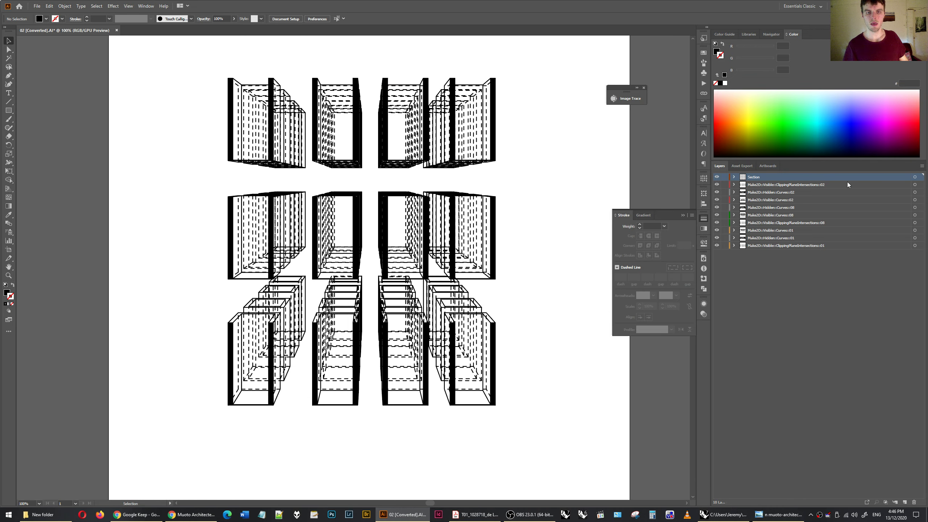
Add a new layer named M2H above the Section layer
click(905, 502)
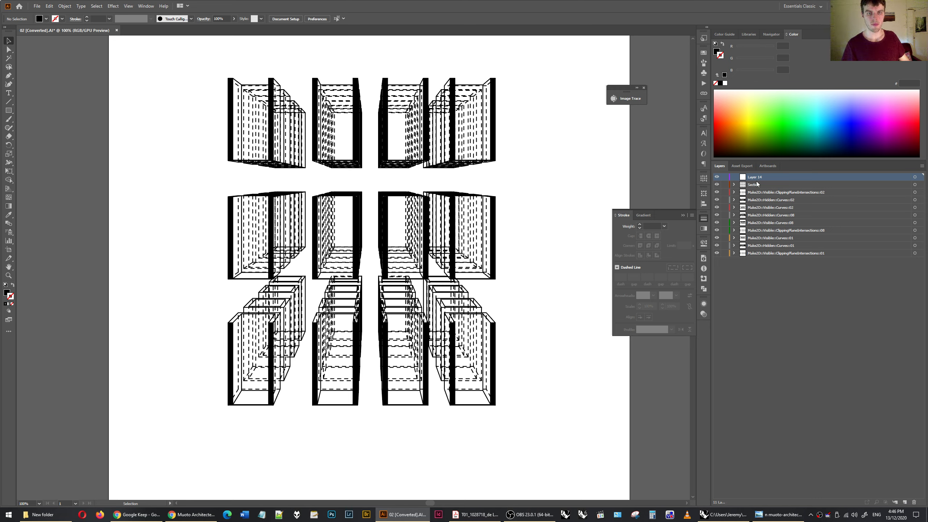
double_click(756, 177)
text(M)
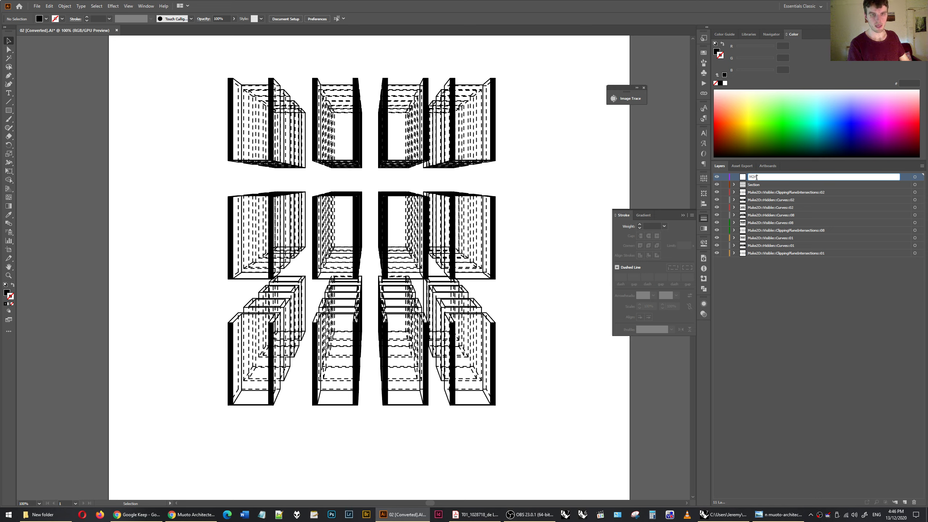
text(2H)
key(Return)
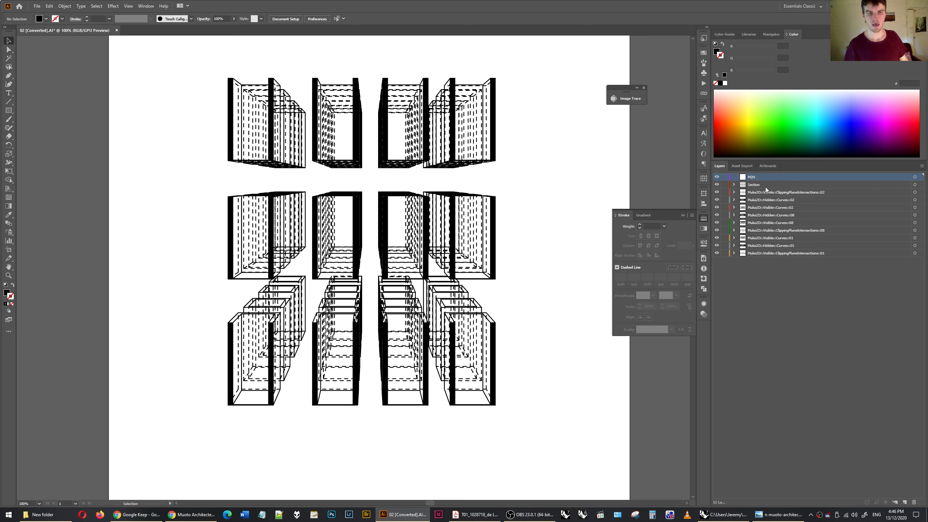
Nest the three Make2D hidden curve layers 02, 08 and 01 inside the M2H layer
click(776, 199)
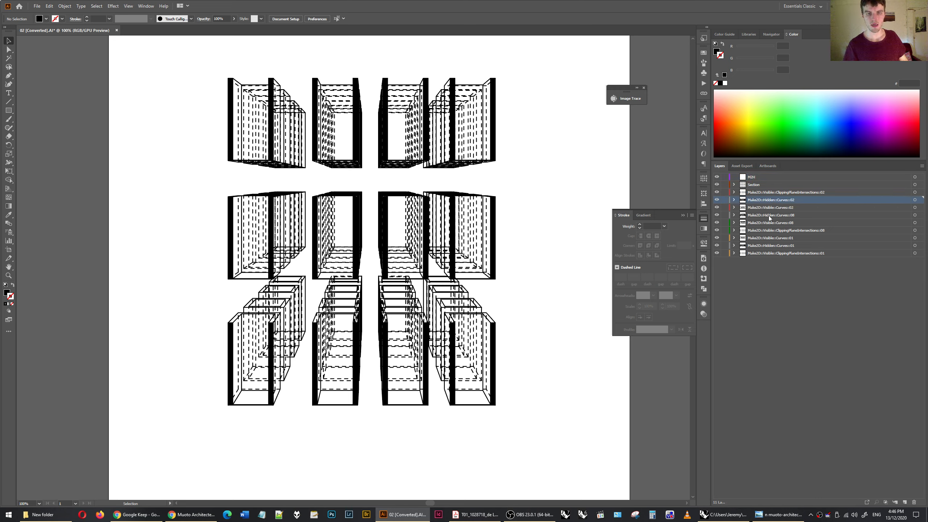
ctrl+click(768, 215)
ctrl+click(760, 246)
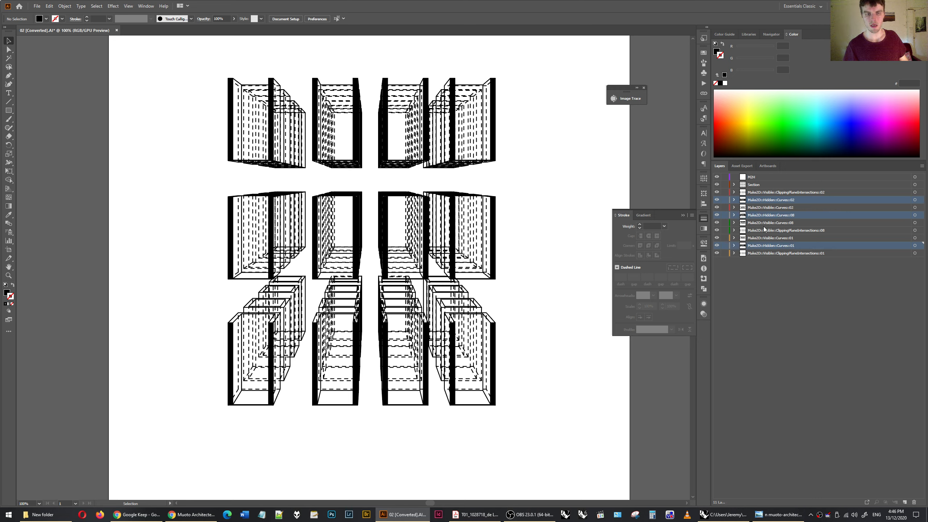
drag(768, 197, 757, 178)
Add a new layer named M2V at the head of the layer order
click(905, 503)
drag(758, 181, 757, 175)
double_click(758, 177)
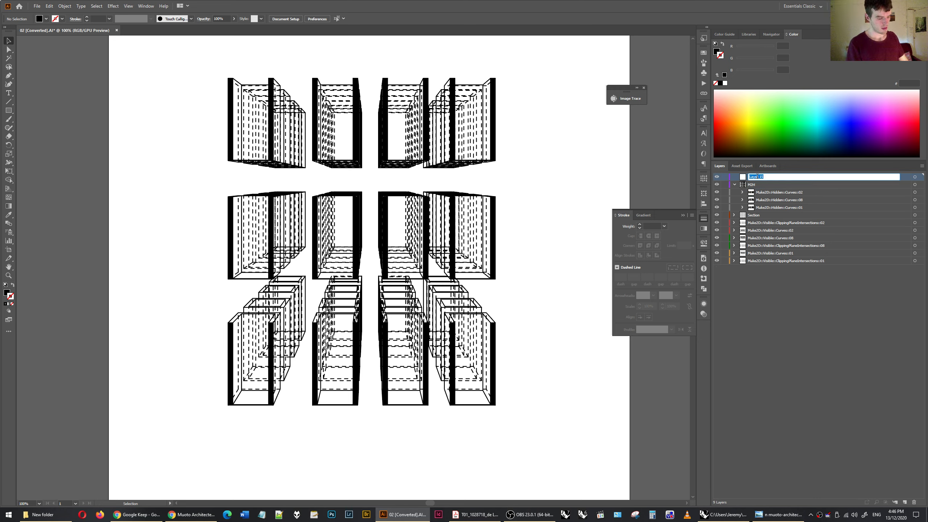
text(M2V)
key(Return)
Nest all the Make2D visible layers inside M2V, move Section above M2V and M2H, and collapse both Make2D groups
click(773, 223)
shift+click(768, 260)
drag(763, 224, 755, 179)
click(759, 262)
drag(781, 265, 740, 174)
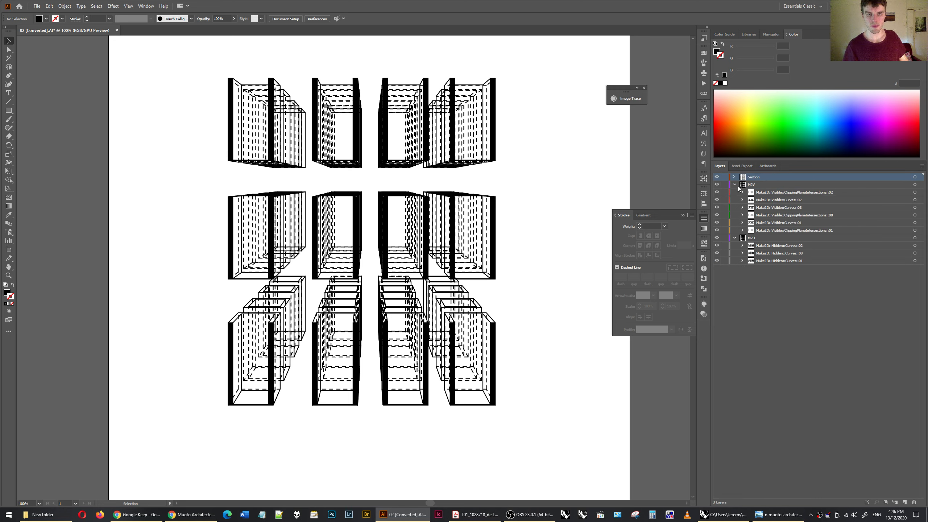
click(735, 184)
click(735, 193)
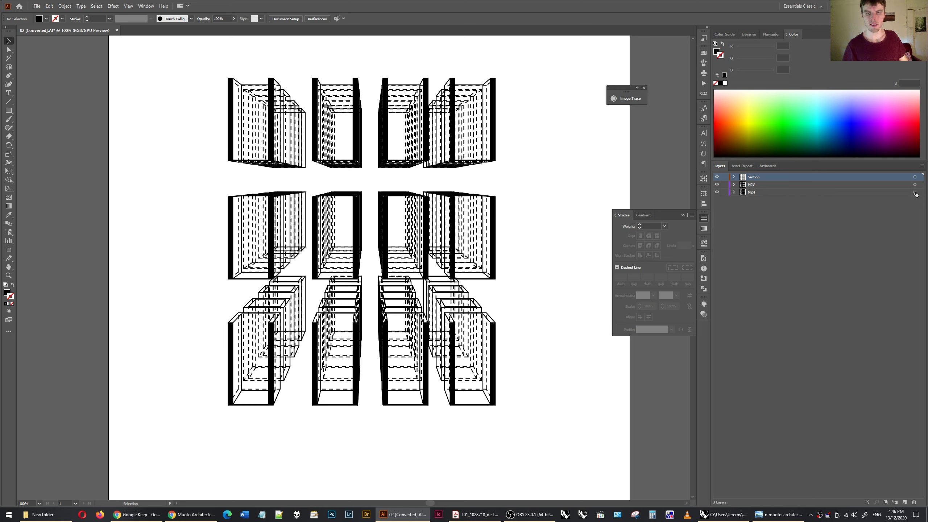
Change the M2H layer's linework from dashed to solid strokes with a weight of 0.02 mm
click(915, 193)
click(735, 192)
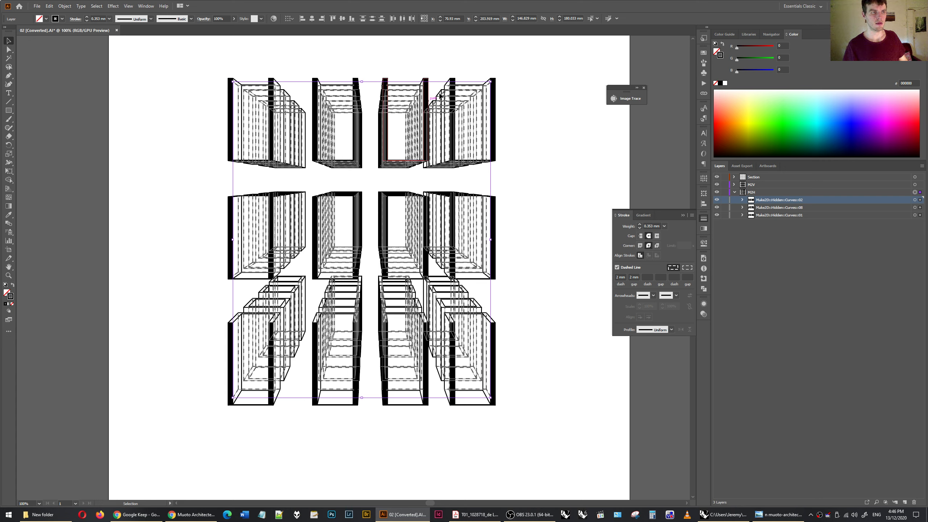
click(617, 267)
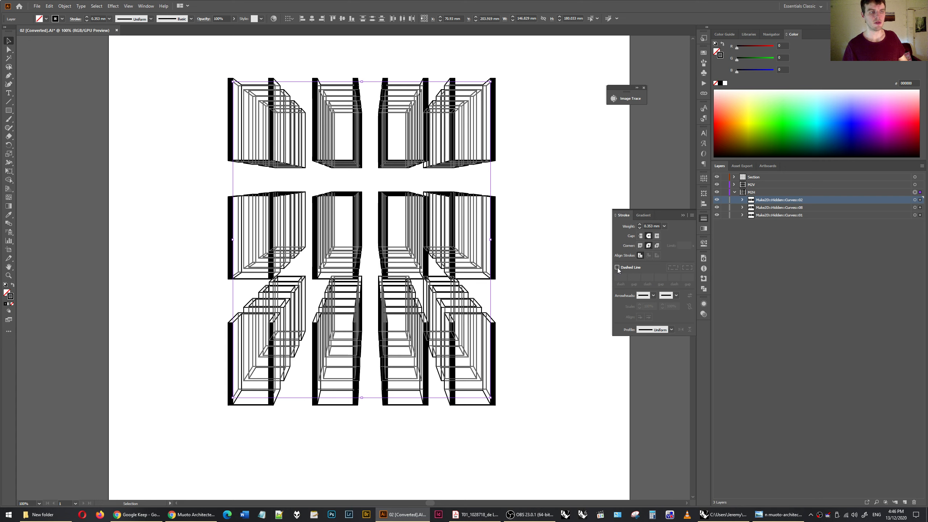
click(652, 226)
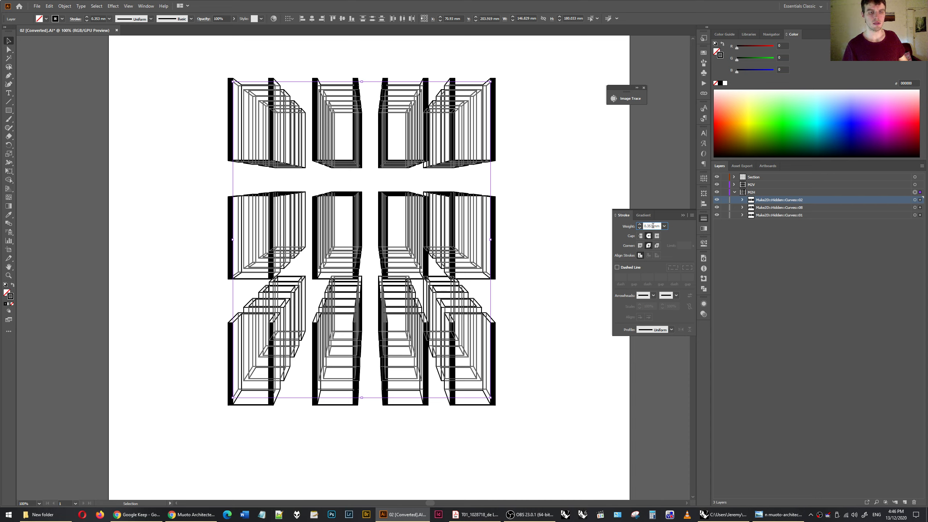
drag(653, 226, 644, 226)
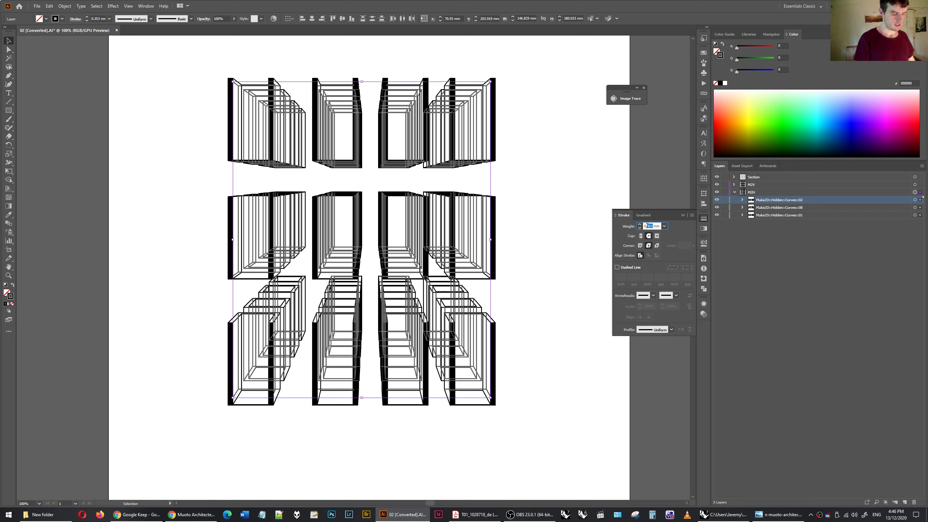
text(0.02)
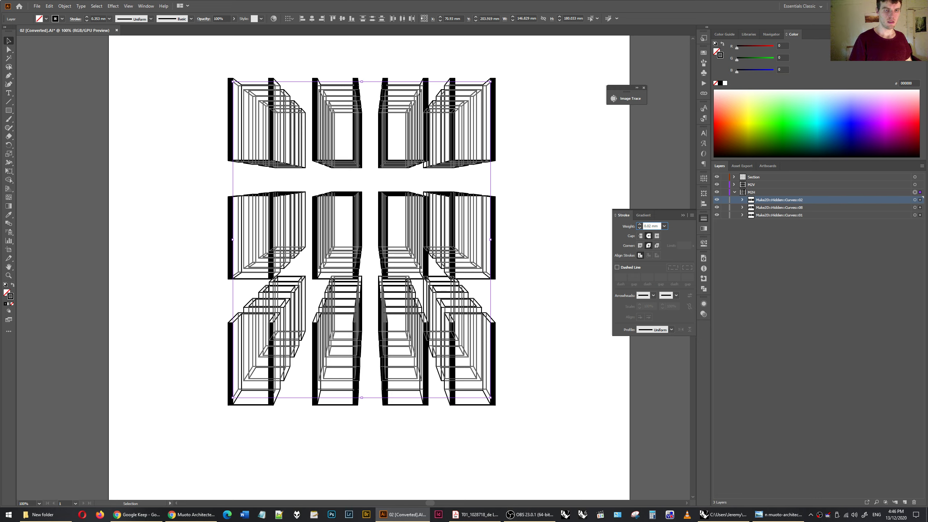
key(Return)
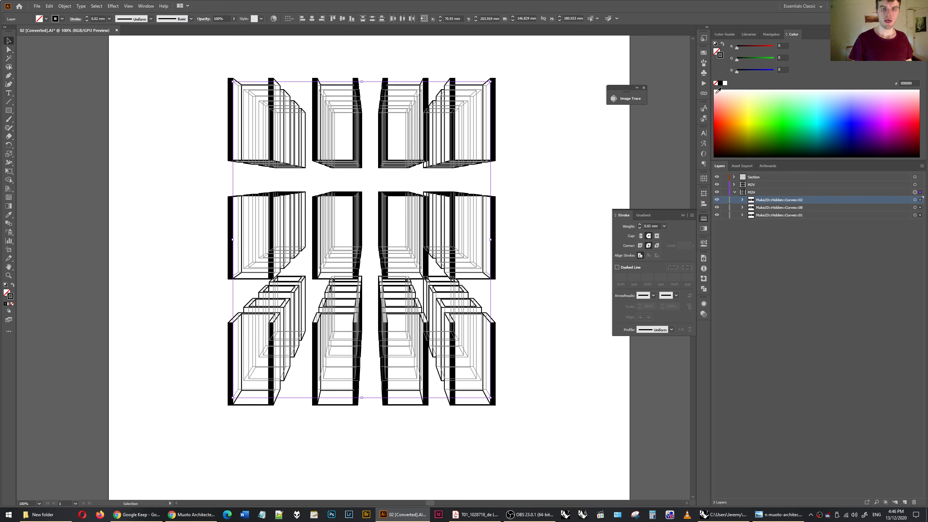
click(735, 193)
click(915, 185)
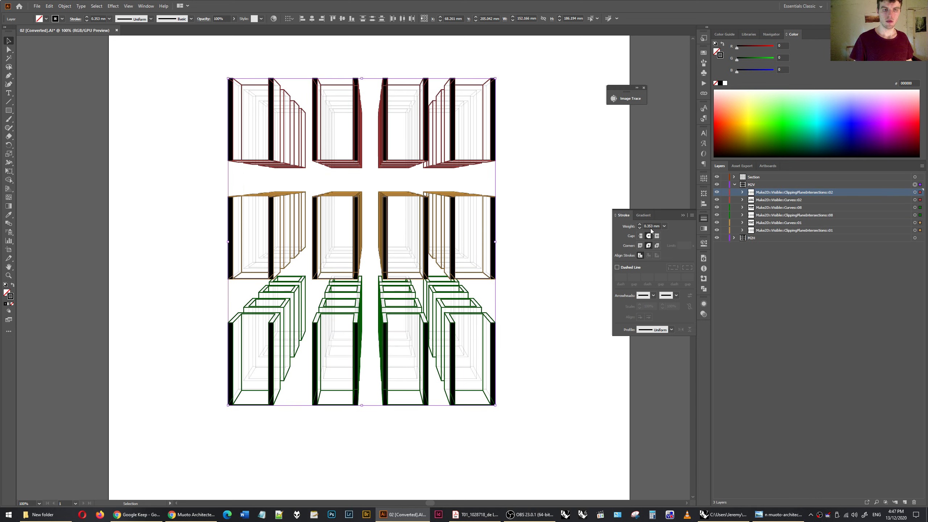
click(560, 130)
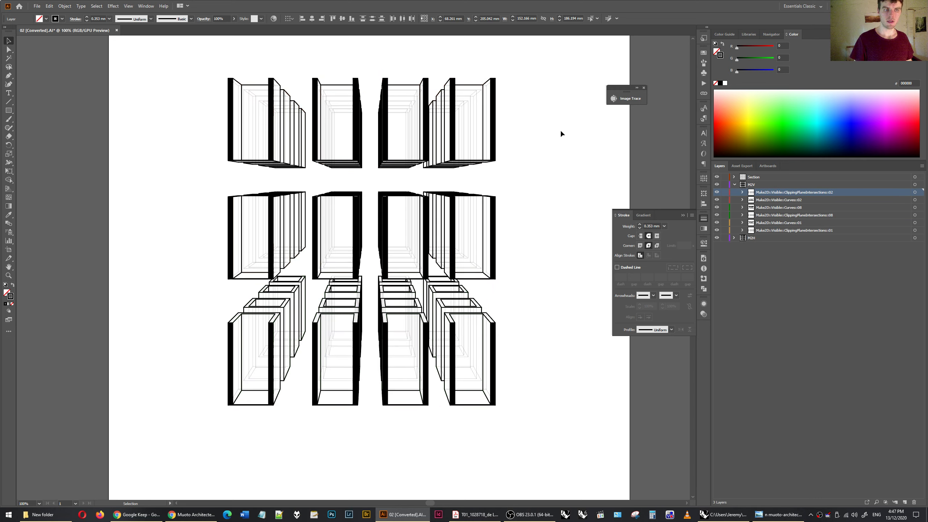
click(652, 226)
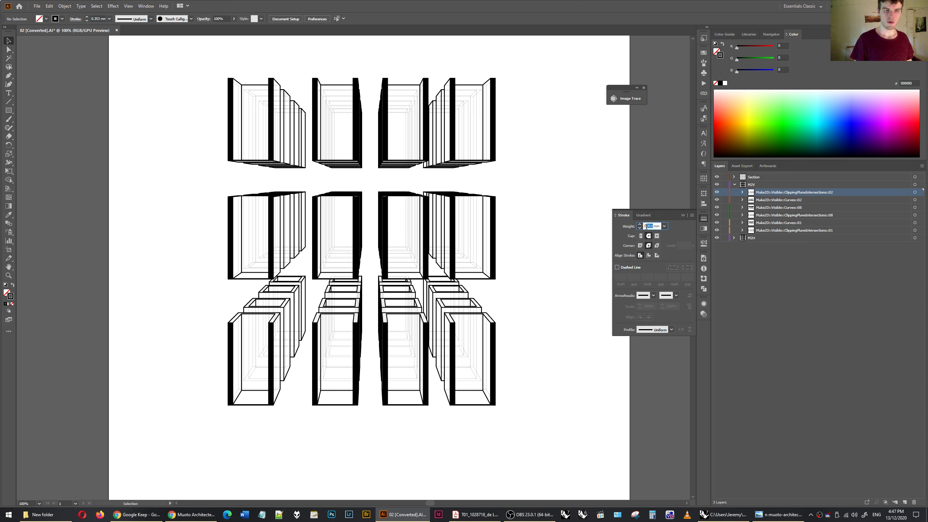
text(0.8)
key(Return)
key(BackSpace)
text(08)
key(Return)
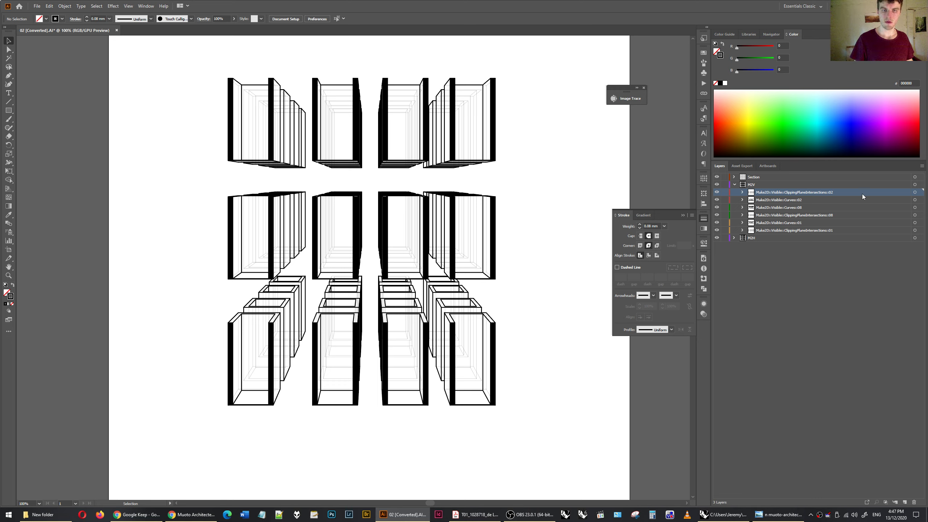
Set the stroke weight of all the M2V linework to 0.08 mm
click(915, 184)
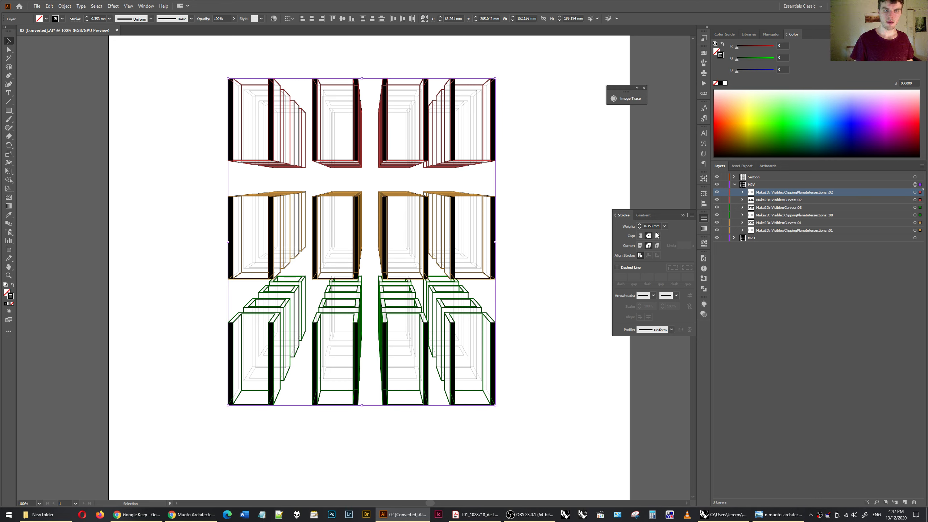
drag(653, 224, 648, 225)
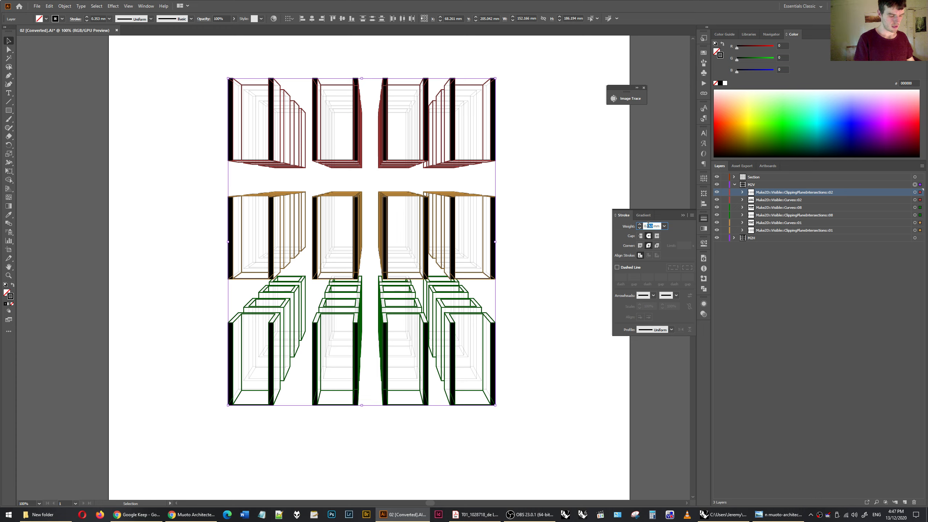
click(648, 224)
key(Return)
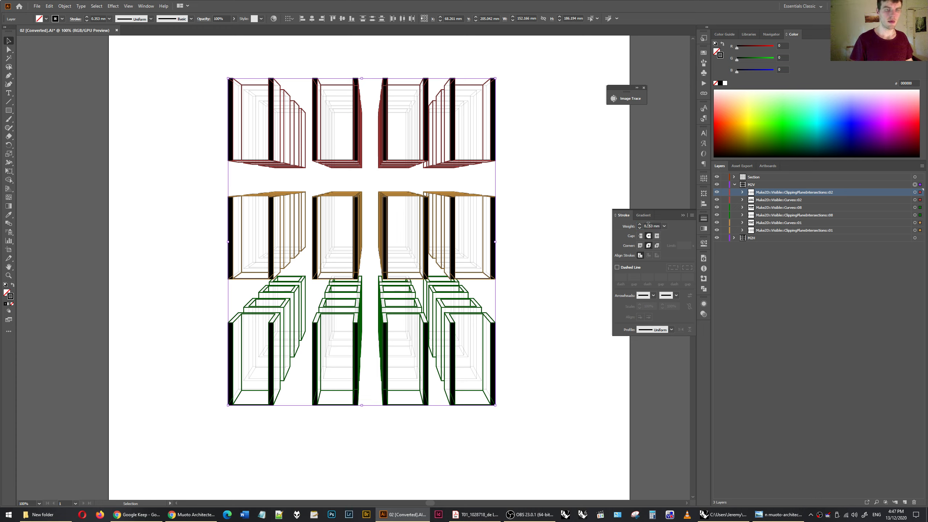
click(735, 184)
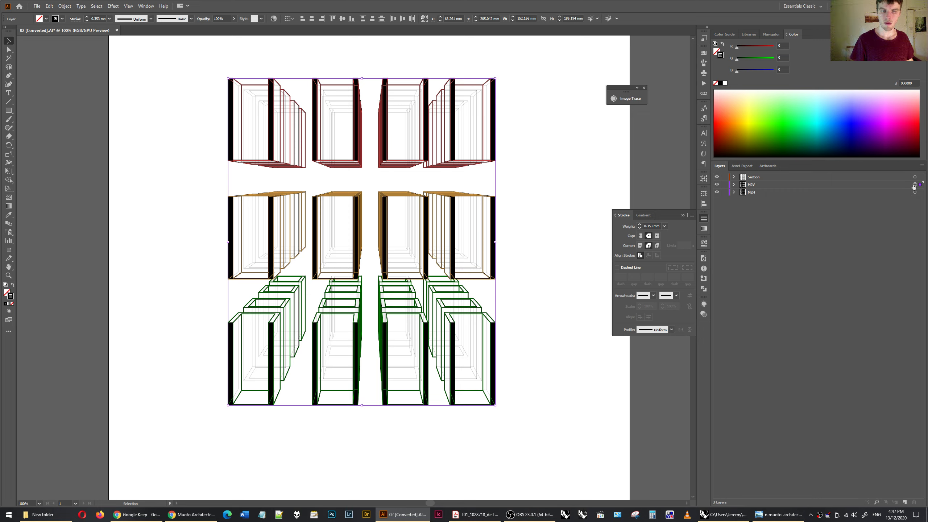
drag(652, 226, 650, 226)
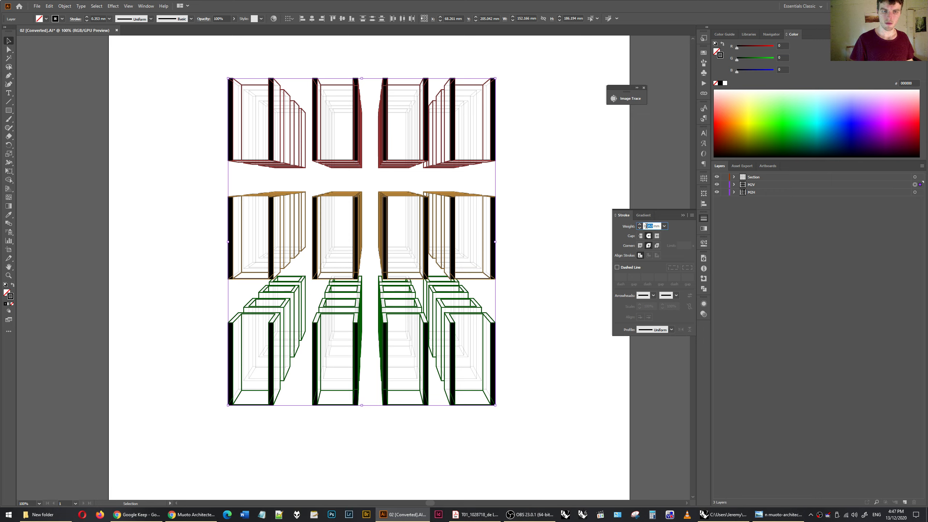
text(0)
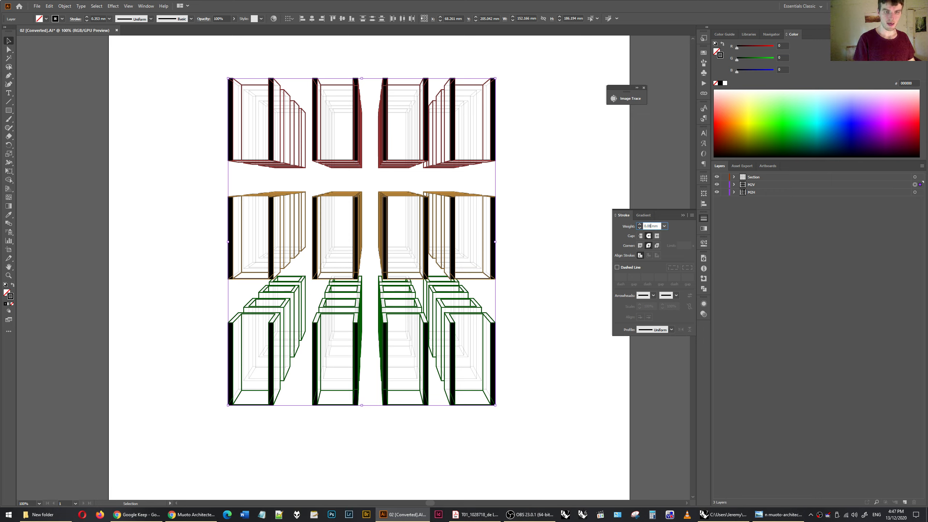
text(8)
key(Return)
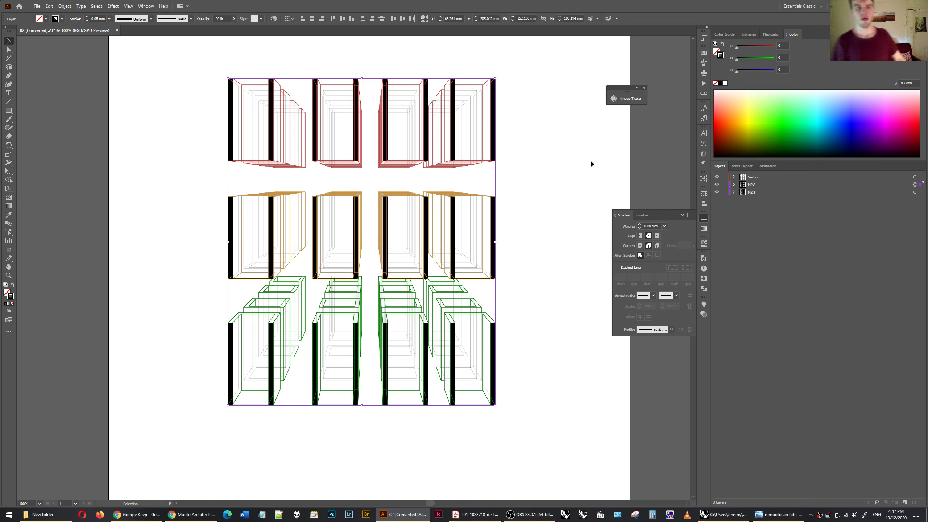
click(573, 167)
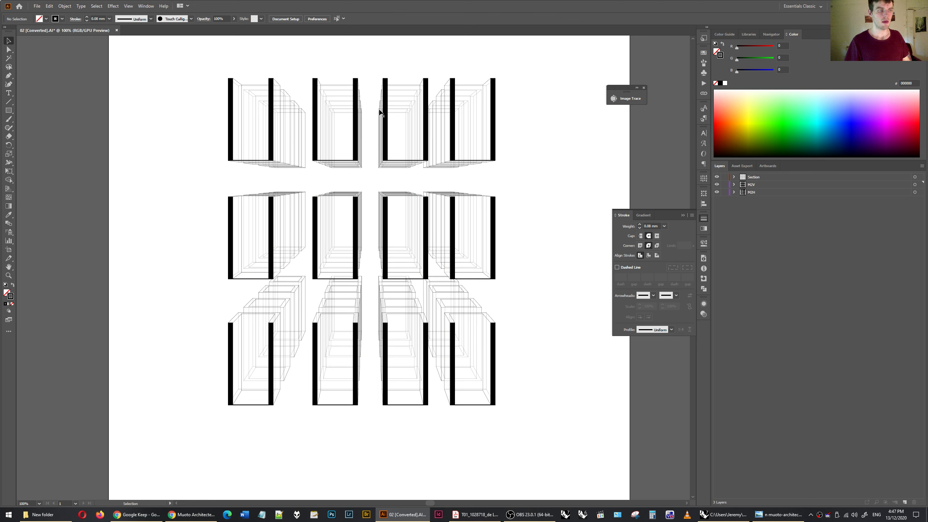
Set the stroke weight of all the M2V linework to 0.14 mm
click(916, 185)
drag(653, 226, 650, 225)
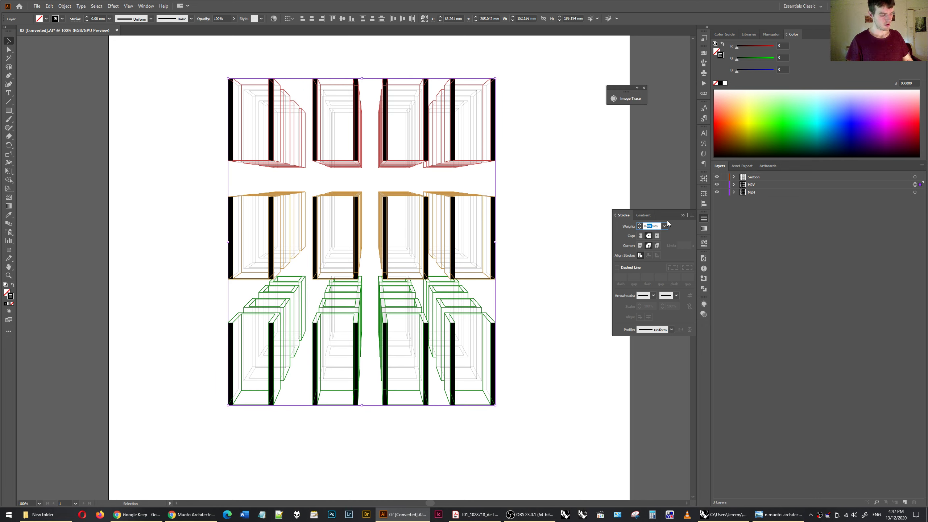
text(0.14)
key(Return)
click(549, 147)
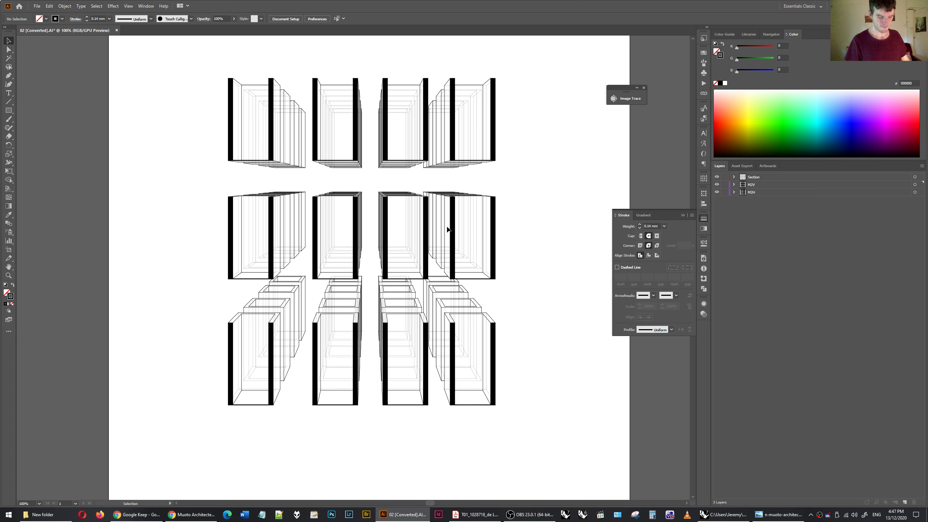
Compare the section drawing close up with the M2H layer hidden and shown again
click(716, 192)
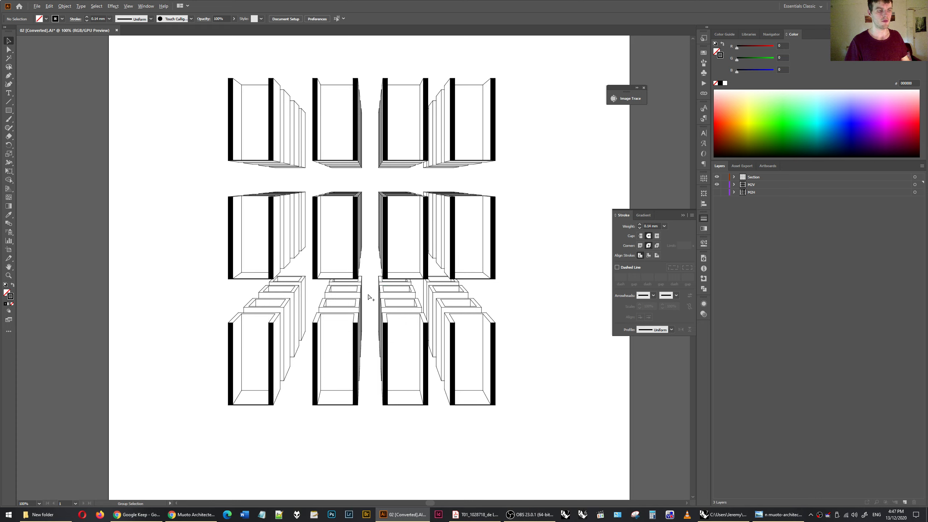
alt+scroll(369, 298, up, 1)
alt+scroll(425, 390, down, 1)
alt+scroll(343, 186, up, 2)
alt+scroll(242, 141, down, 1)
alt+scroll(302, 128, down, 1)
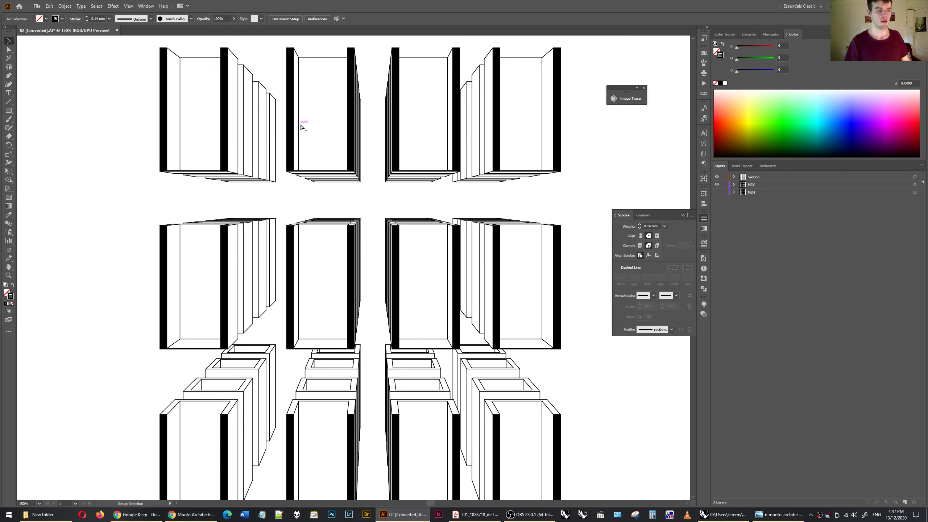
alt+scroll(397, 104, down, 1)
click(717, 192)
alt+scroll(239, 236, up, 3)
alt+scroll(188, 222, down, 2)
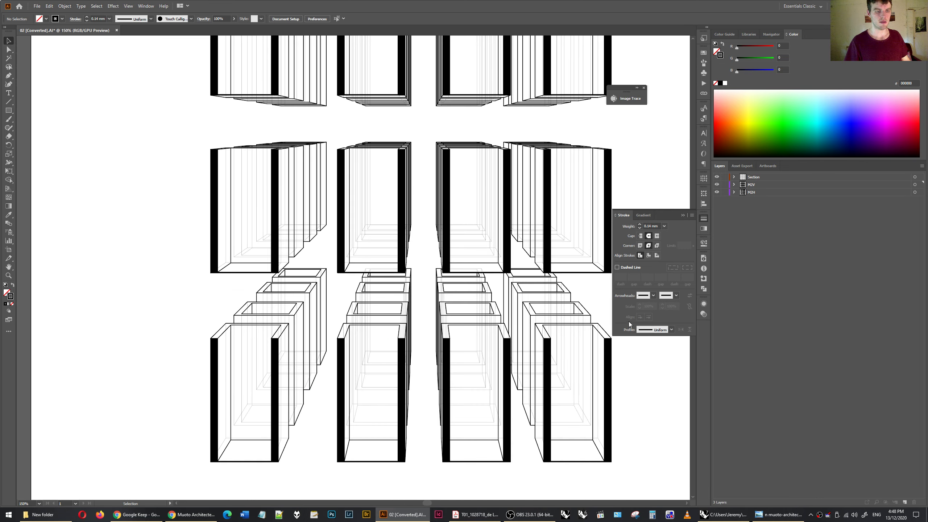
Put away the stroke settings and look at the reference section image in Windows Photo Viewer, returning to Illustrator
click(704, 219)
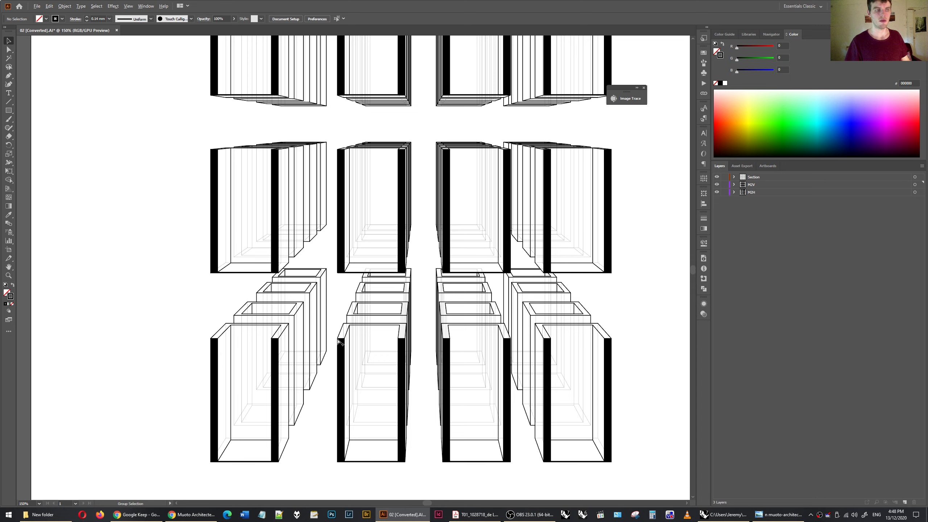
alt+scroll(349, 362, down, 1)
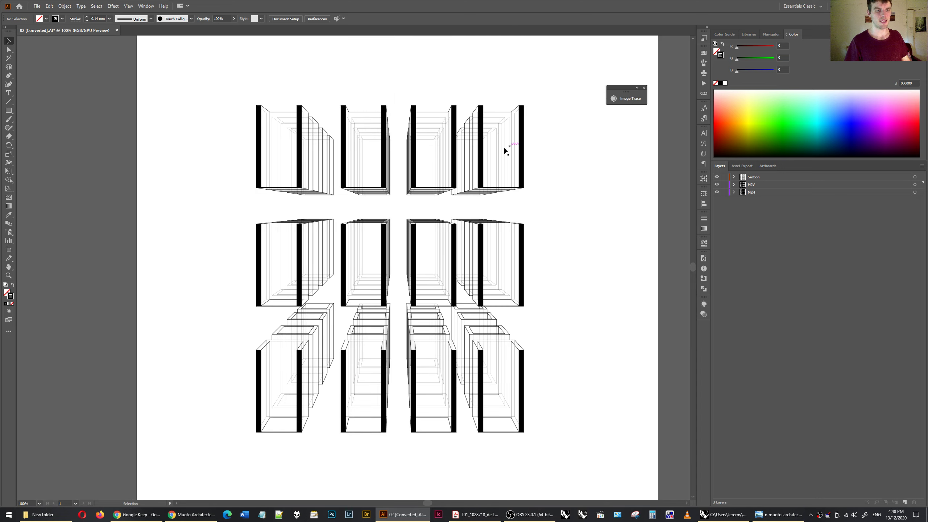
click(777, 515)
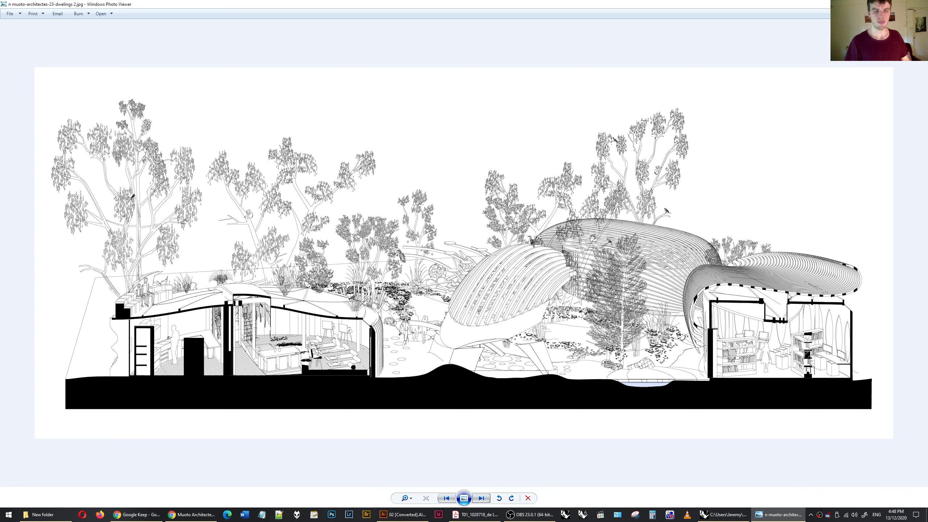
click(781, 519)
Hide the M2H layer and leave the remaining linework deselected
click(717, 192)
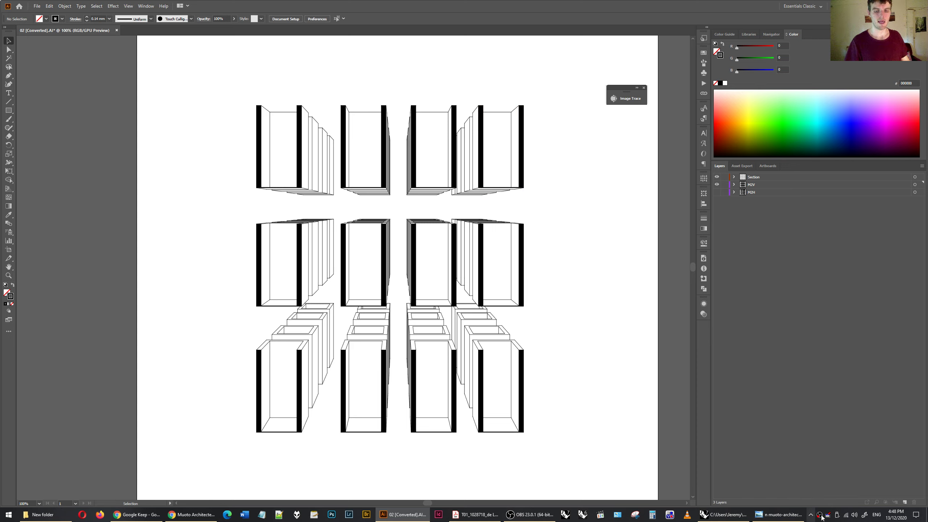
drag(549, 73, 224, 448)
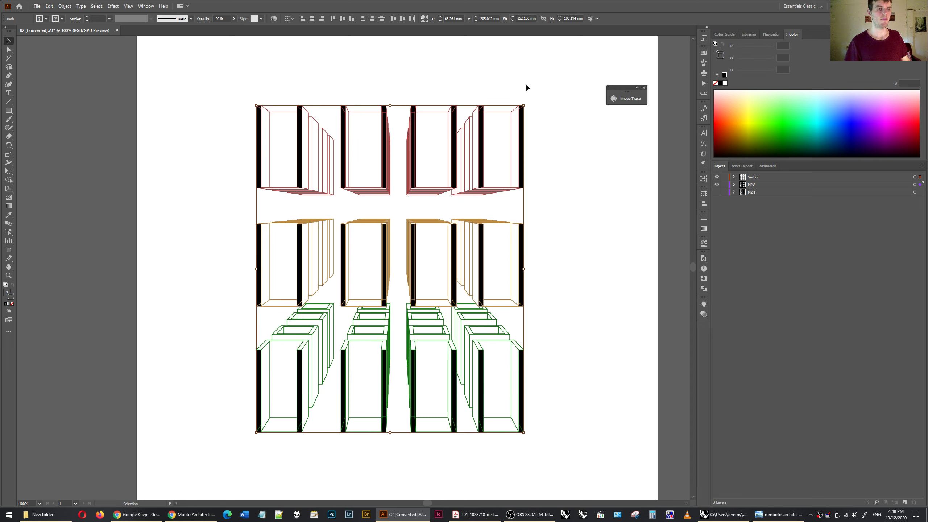
click(555, 87)
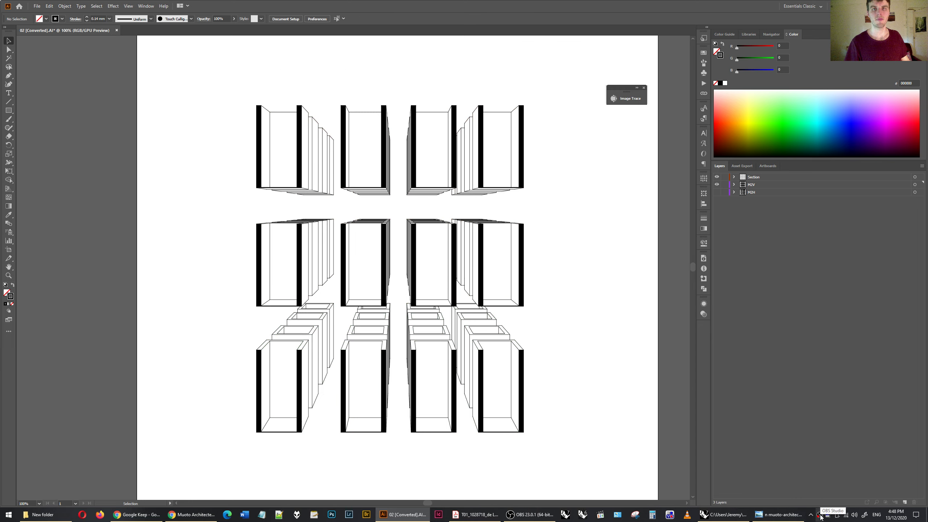